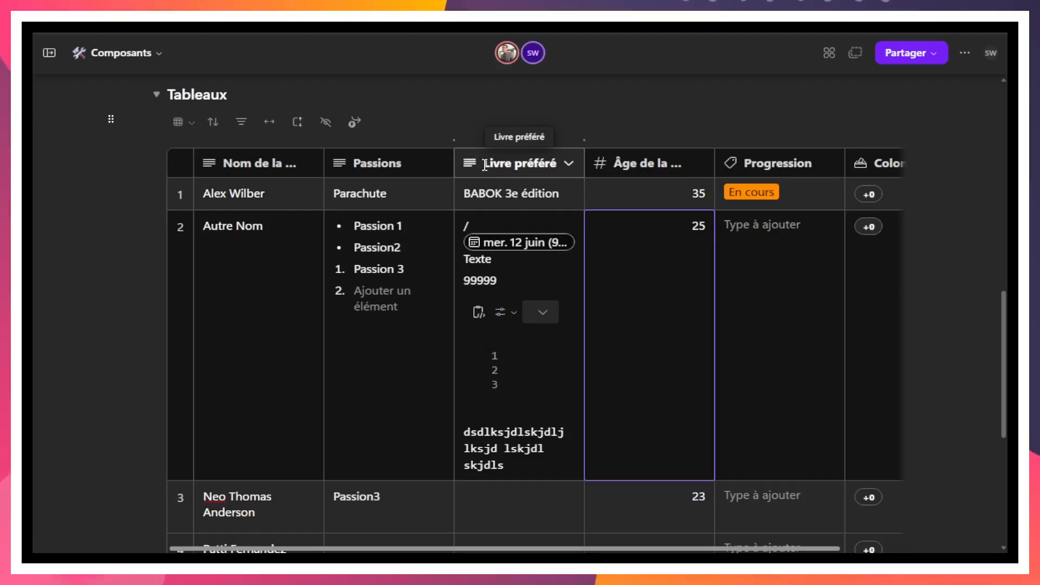
Review the component types that can be inserted in the Livre préféré cell of row 2, then leave the list
left_click(484, 218)
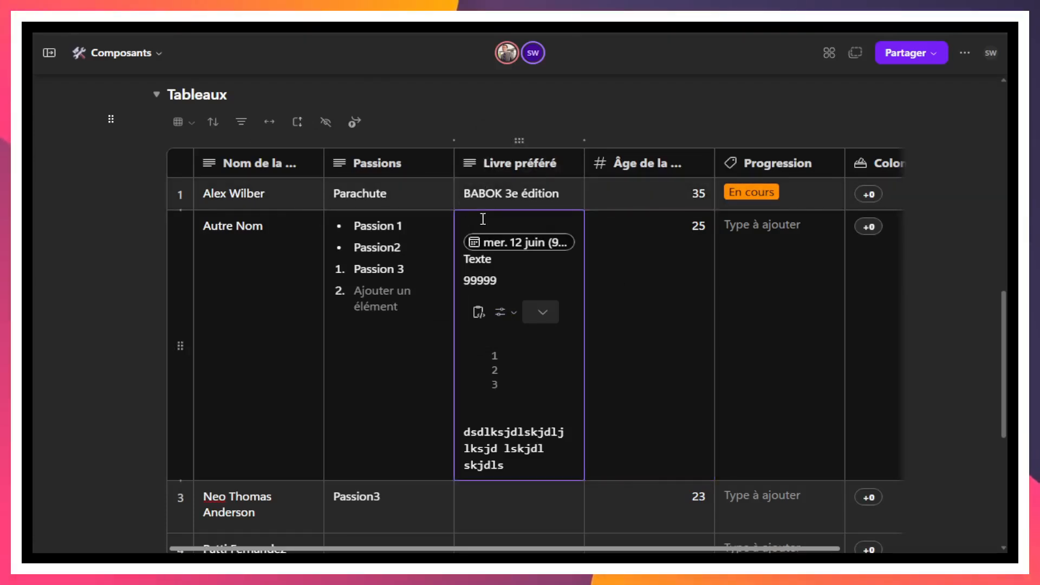
type("/")
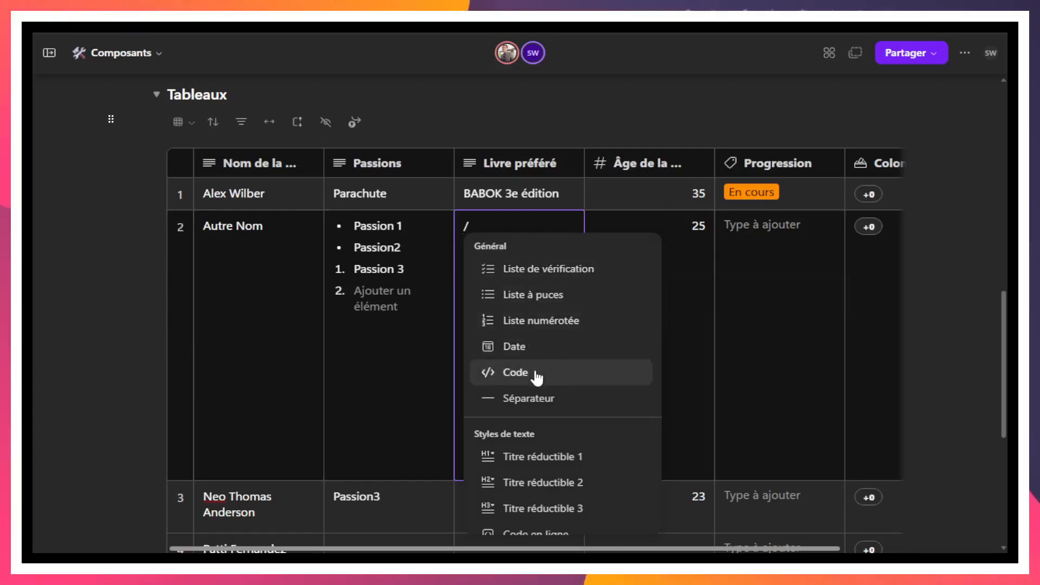
scroll(544, 428, "down", 3)
scroll(534, 460, "up", 2)
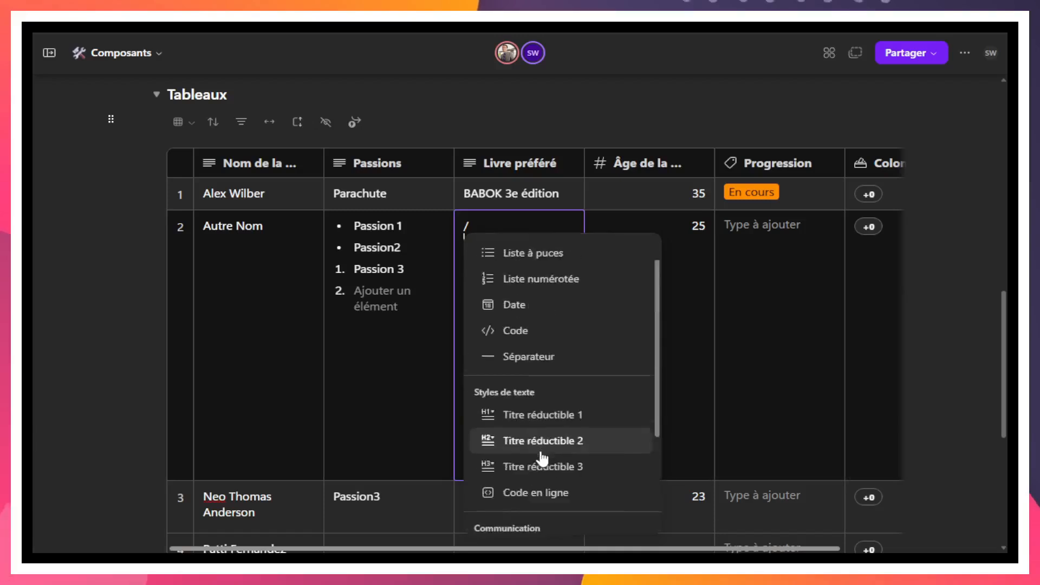
scroll(541, 459, "up", 1)
left_click(700, 231)
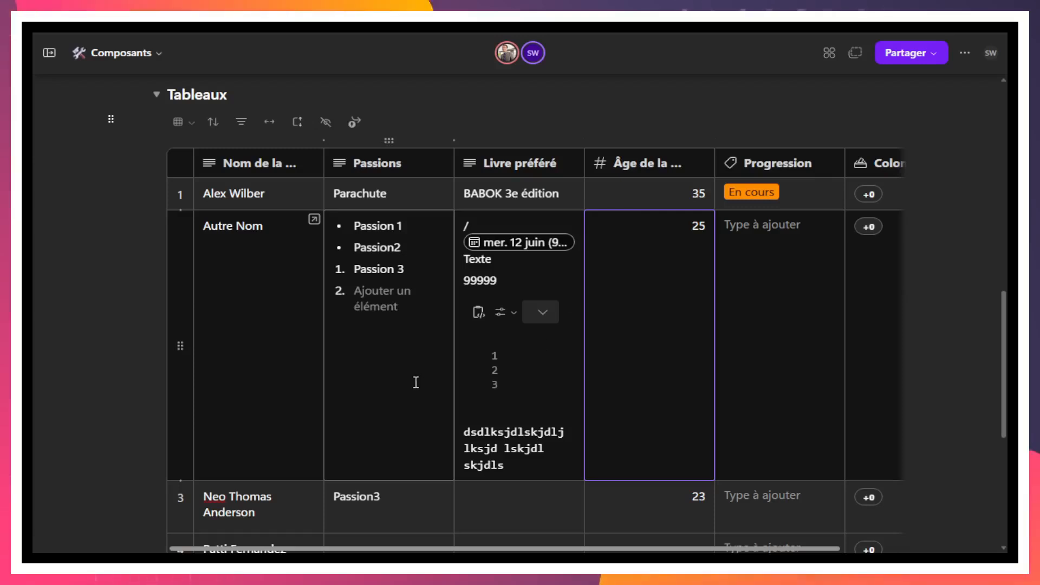
Look over the existing table under Tableaux, from its column headers to its last rows and summary line
scroll(418, 378, "down", 5)
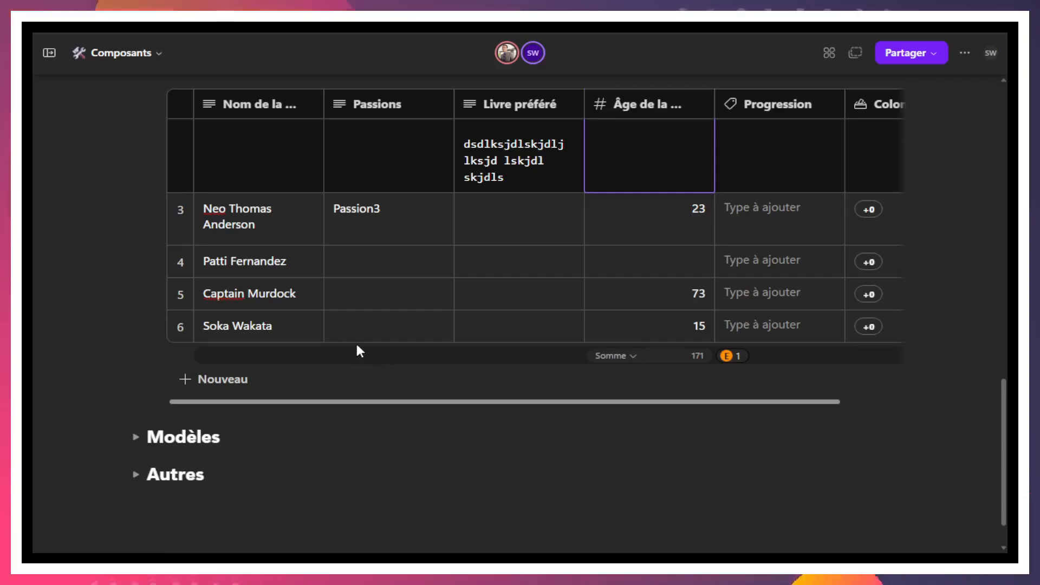
scroll(371, 351, "up", 4)
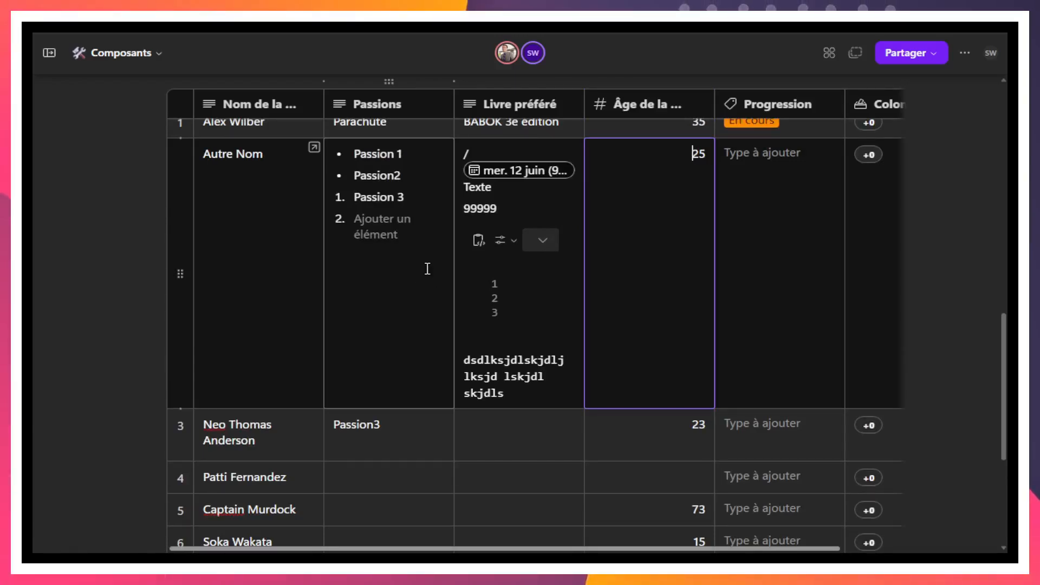
scroll(425, 271, "up", 4)
scroll(426, 271, "down", 3)
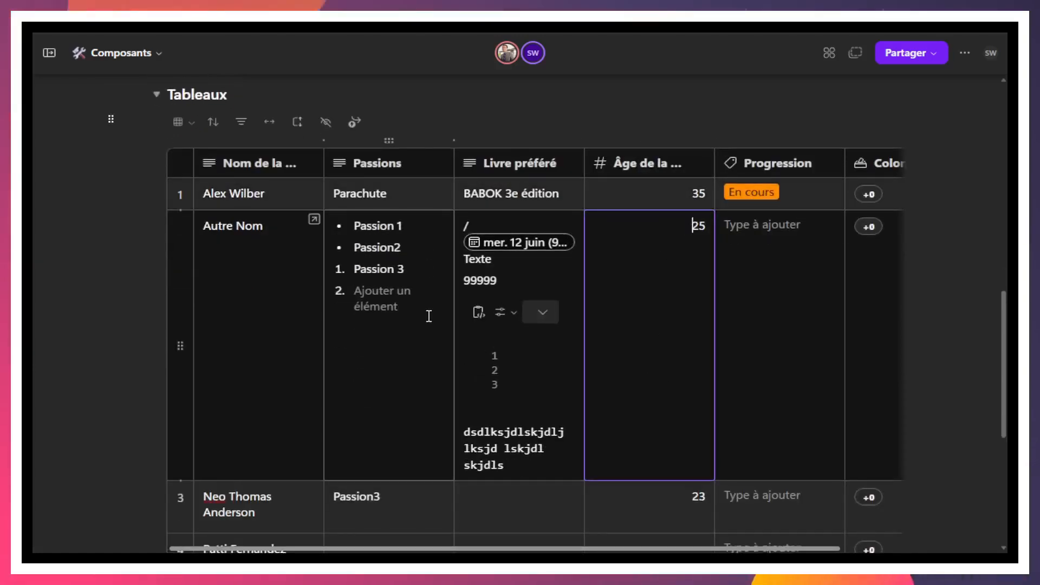
scroll(426, 316, "down", 2)
scroll(426, 316, "down", 5)
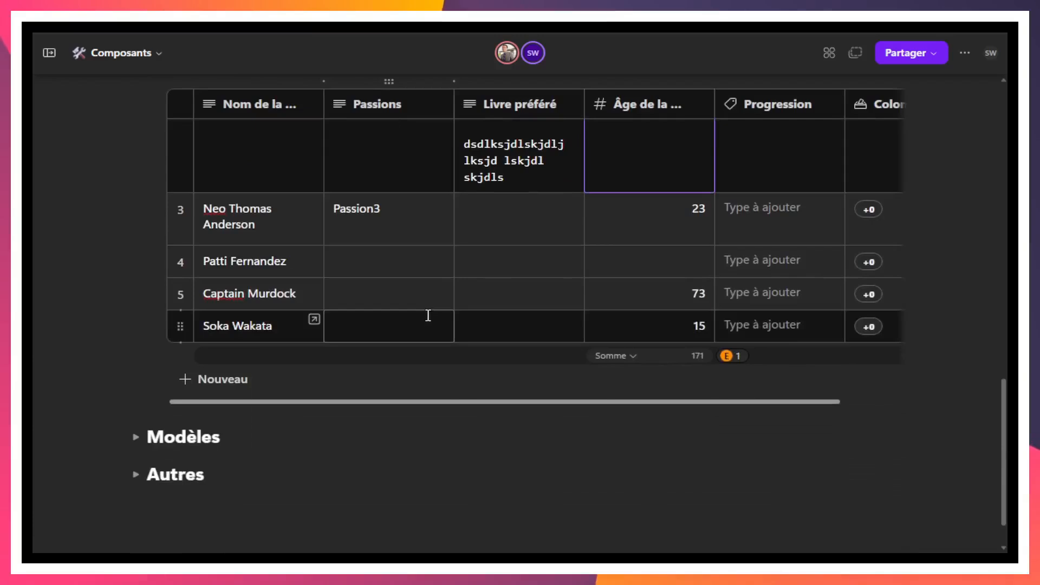
scroll(428, 313, "up", 3)
scroll(428, 313, "up", 3)
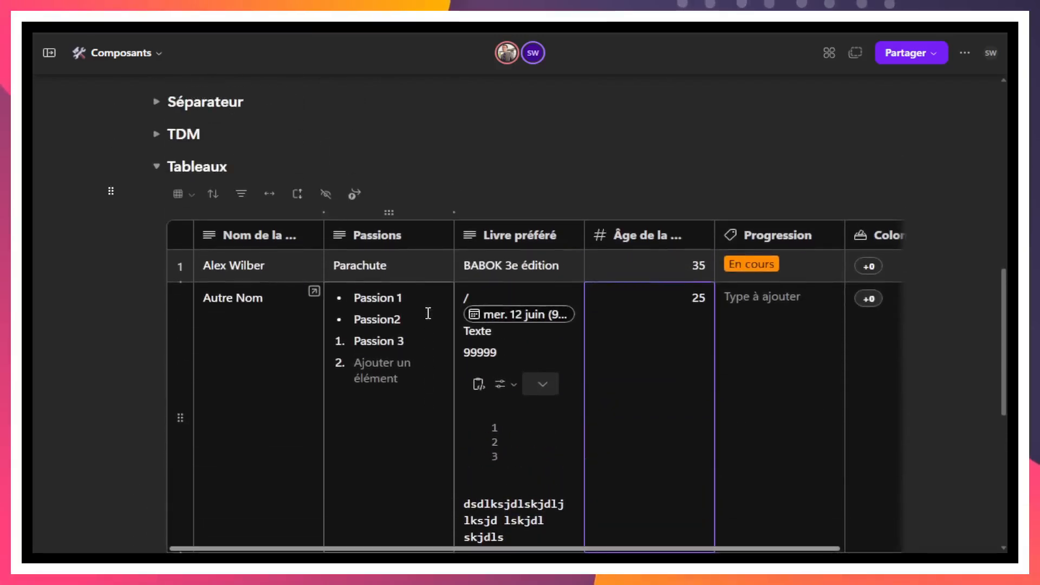
scroll(432, 313, "down", 2)
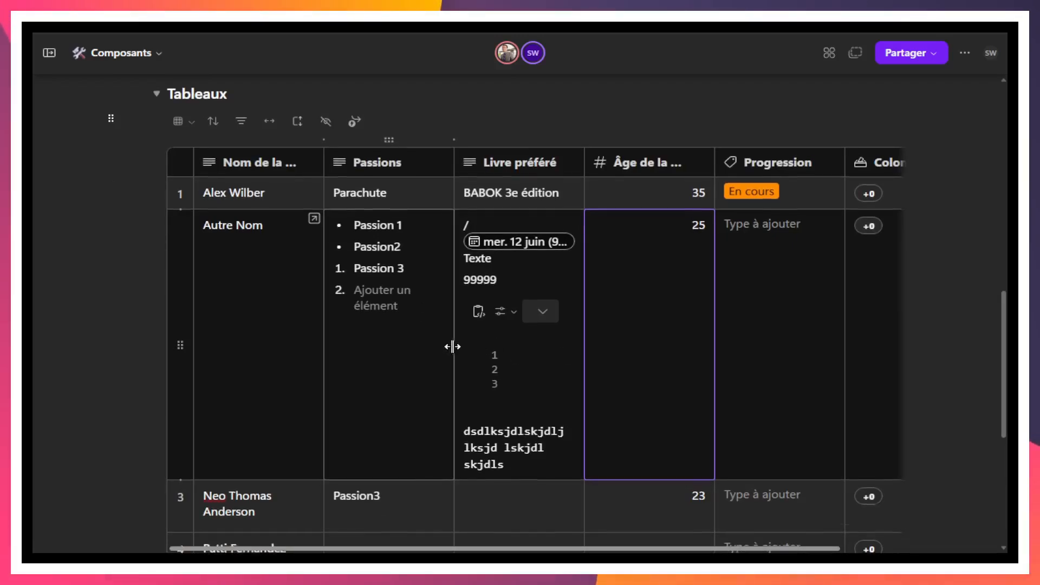
scroll(452, 346, "down", 4)
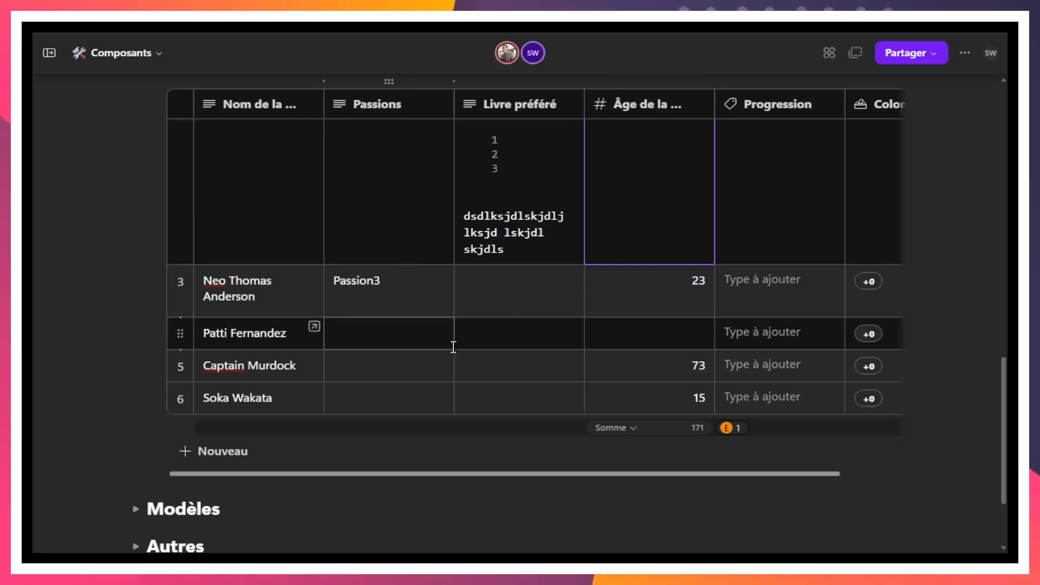
scroll(453, 347, "down", 3)
scroll(455, 379, "up", 5)
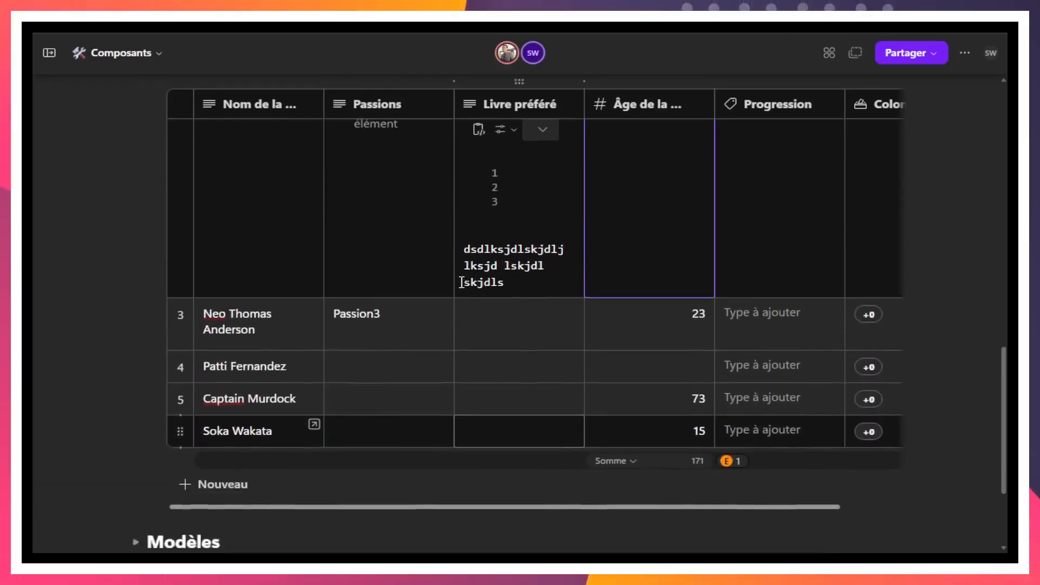
Expand the Autres section and insert a new table (Tableau) in it
scroll(461, 281, "down", 3)
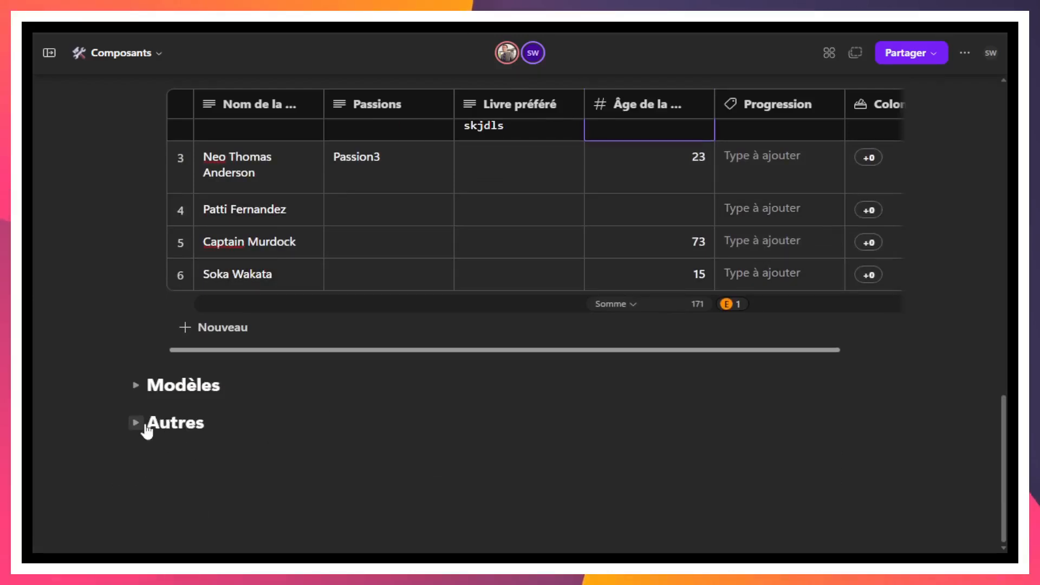
left_click(136, 424)
left_click(249, 445)
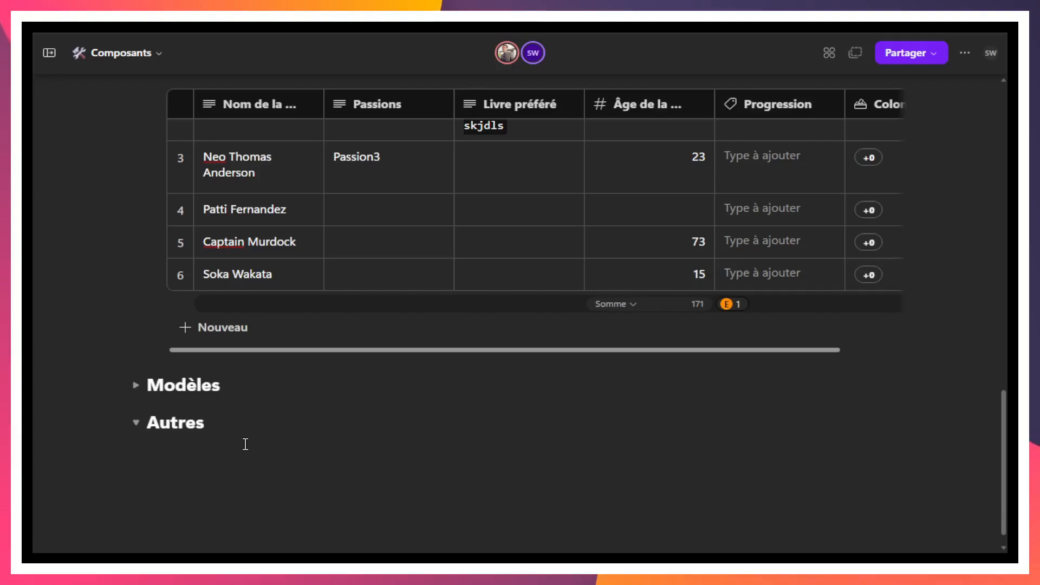
type("/")
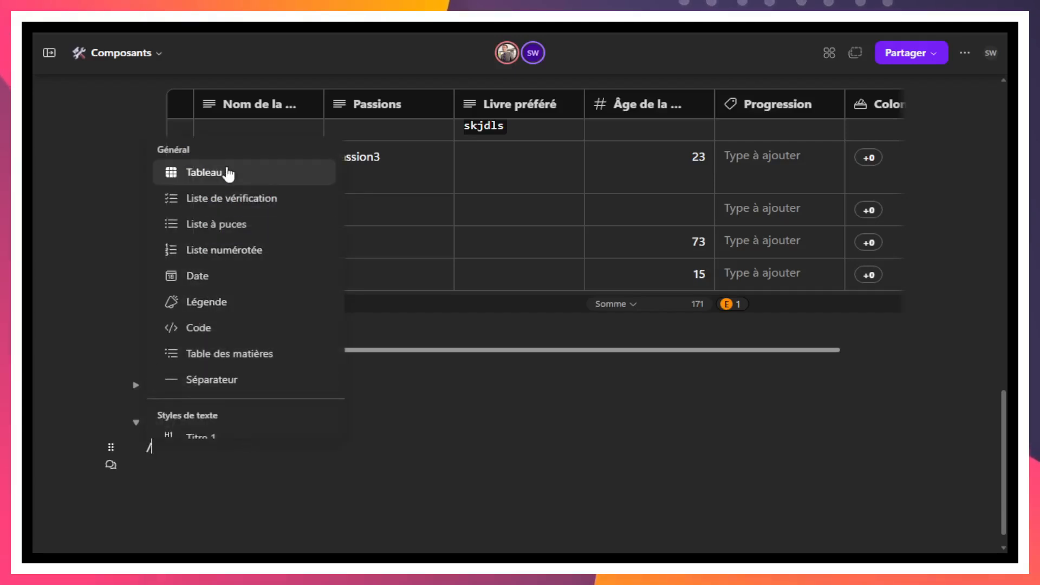
left_click(229, 167)
scroll(525, 328, "down", 3)
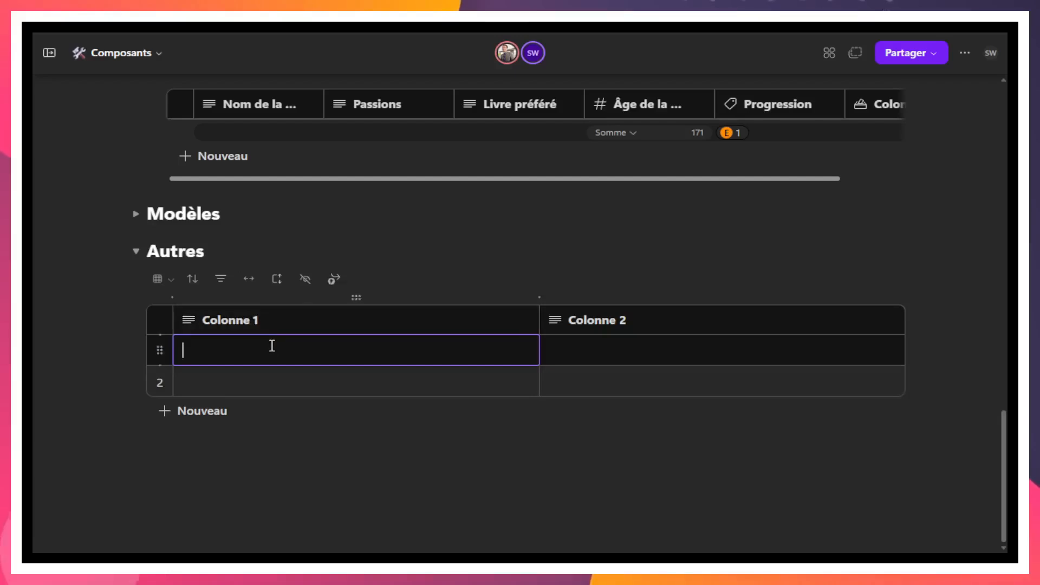
Fill the new table's first row with "jljklkjlkj" and "lkjljklkj", and both cells of its second row with "lkjlkjlkj"
type("jljklkjlkj")
key("Tab")
type("lkjljklkj")
key("Tab")
type("lk")
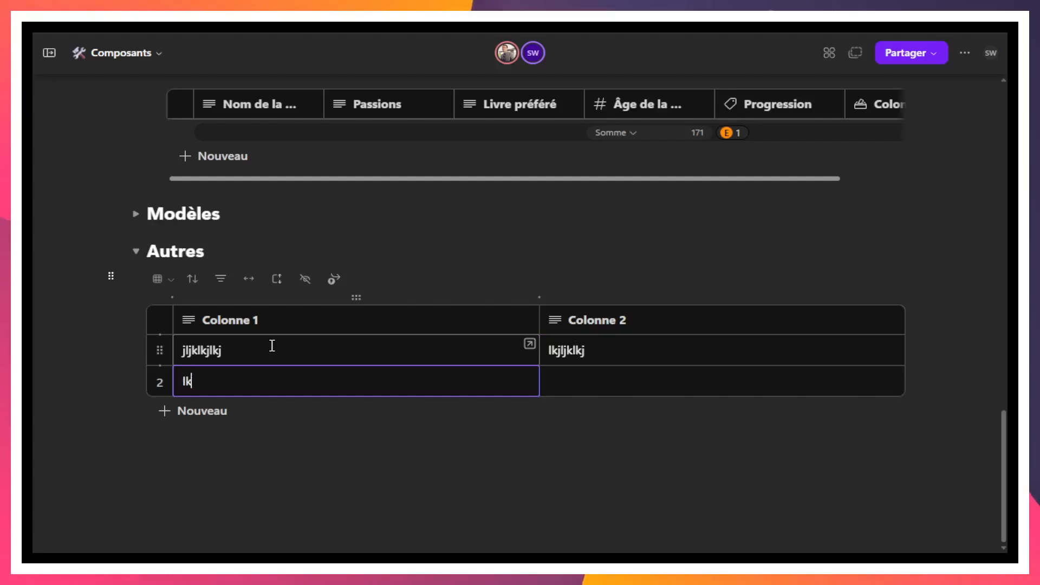
key("Tab")
type("lkjlk")
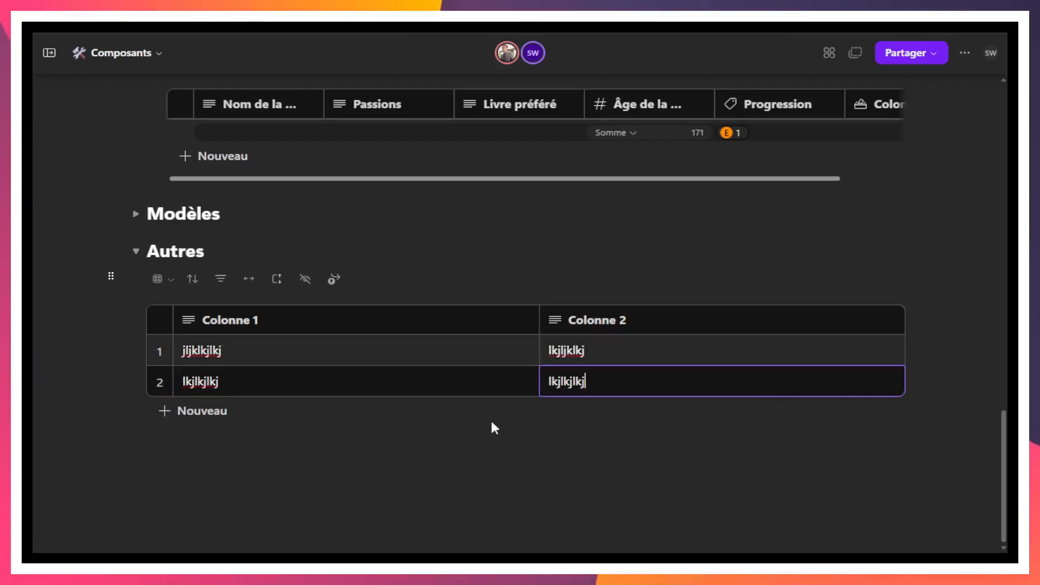
Add a third column of type Nombre to the table under Autres and enter 32 in its first row
scroll(494, 427, "up", 6)
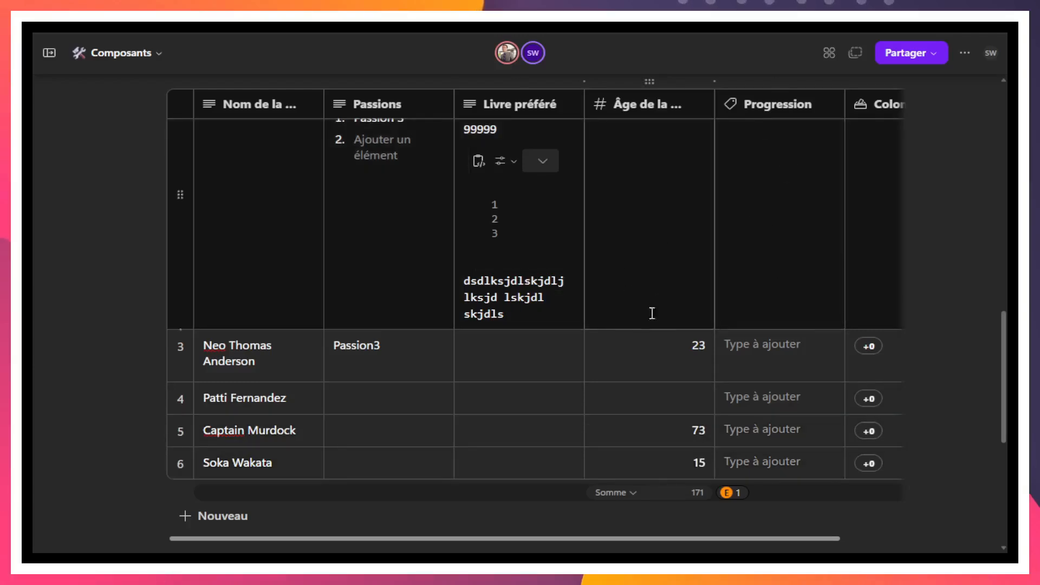
scroll(593, 363, "down", 1)
scroll(593, 363, "down", 6)
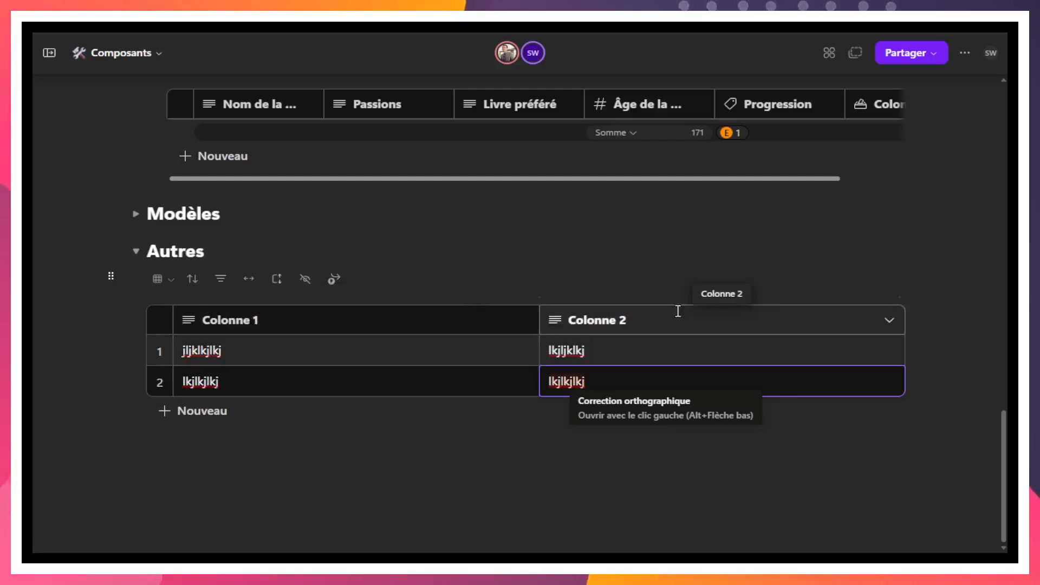
left_click(899, 299)
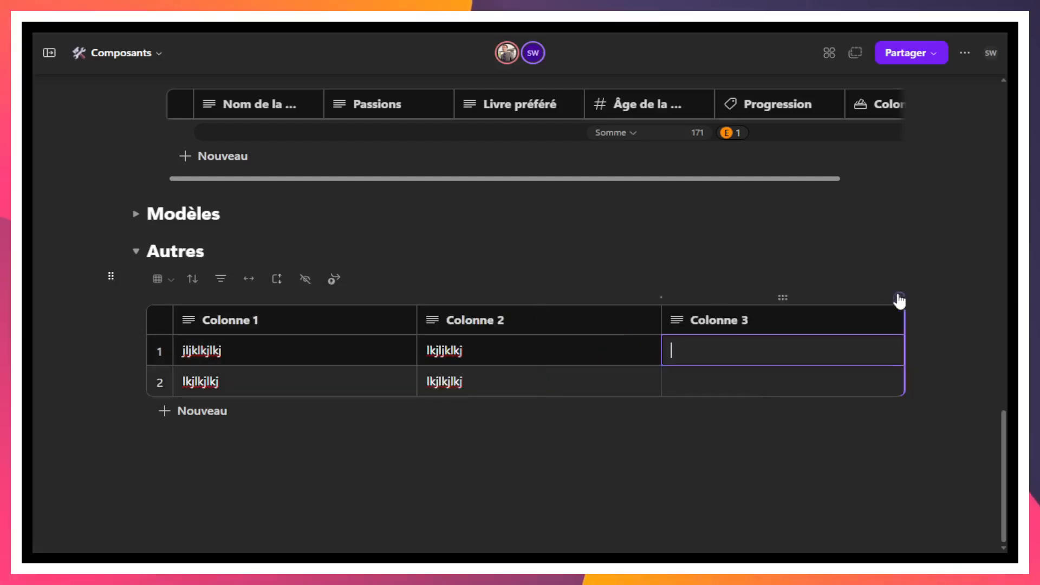
left_click(888, 323)
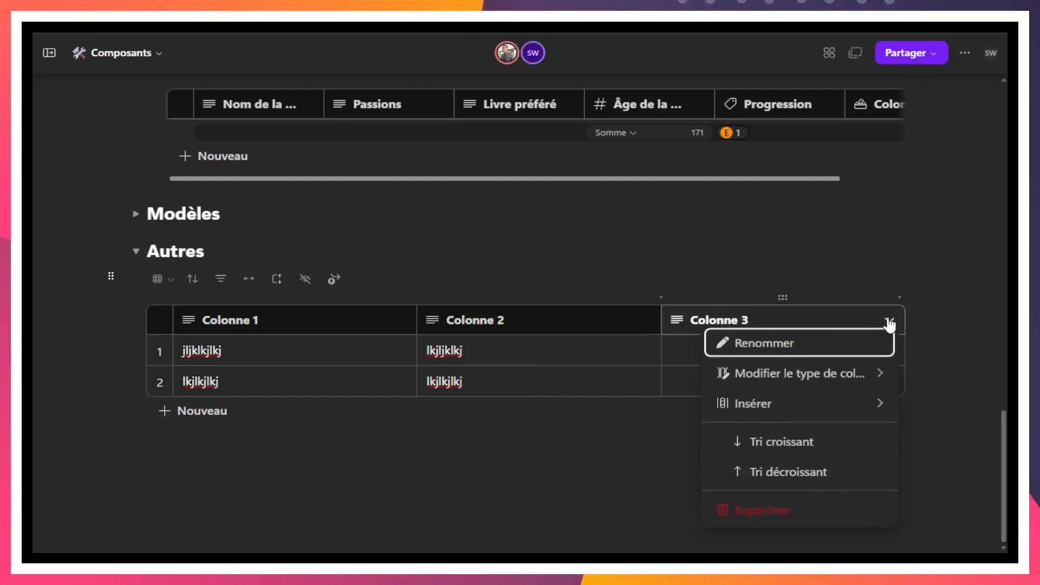
mouse_move(798, 378)
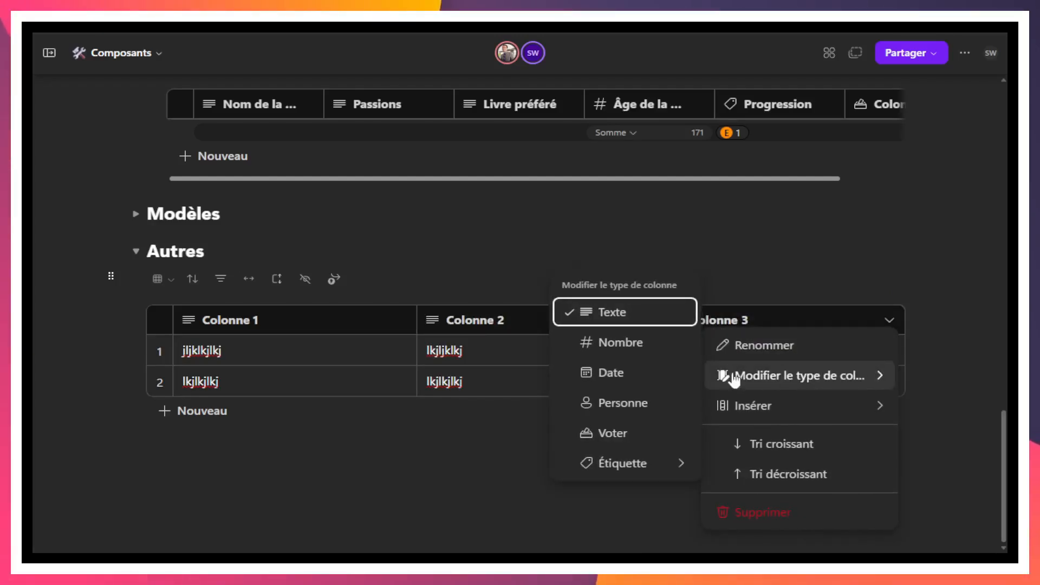
left_click(630, 346)
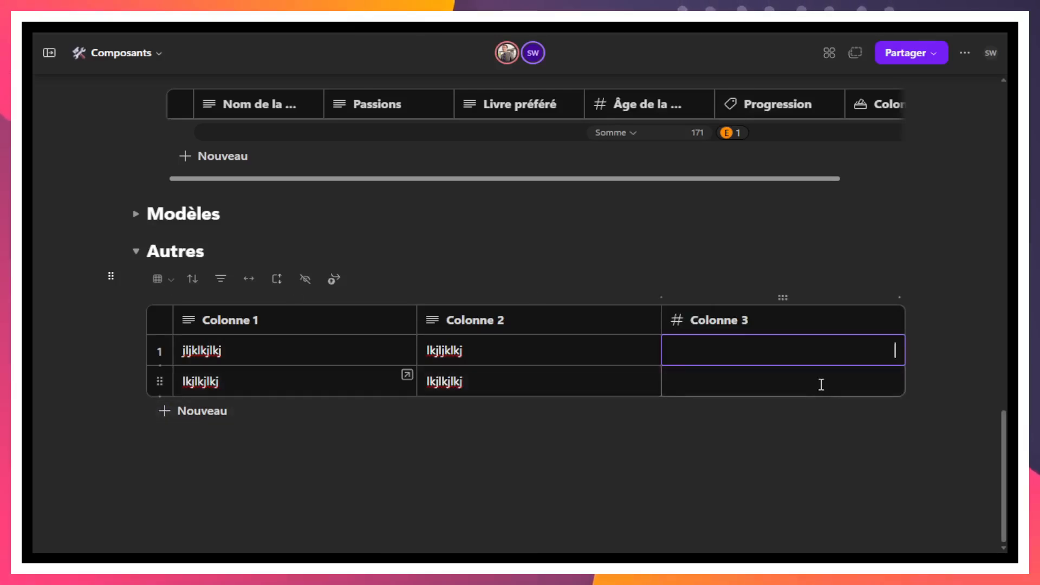
left_click(734, 350)
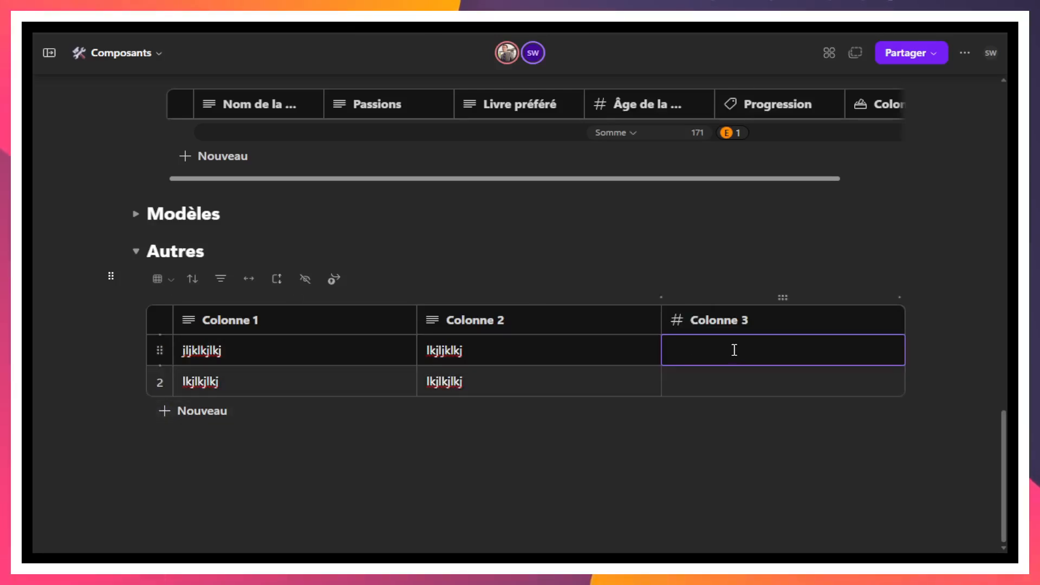
type("32")
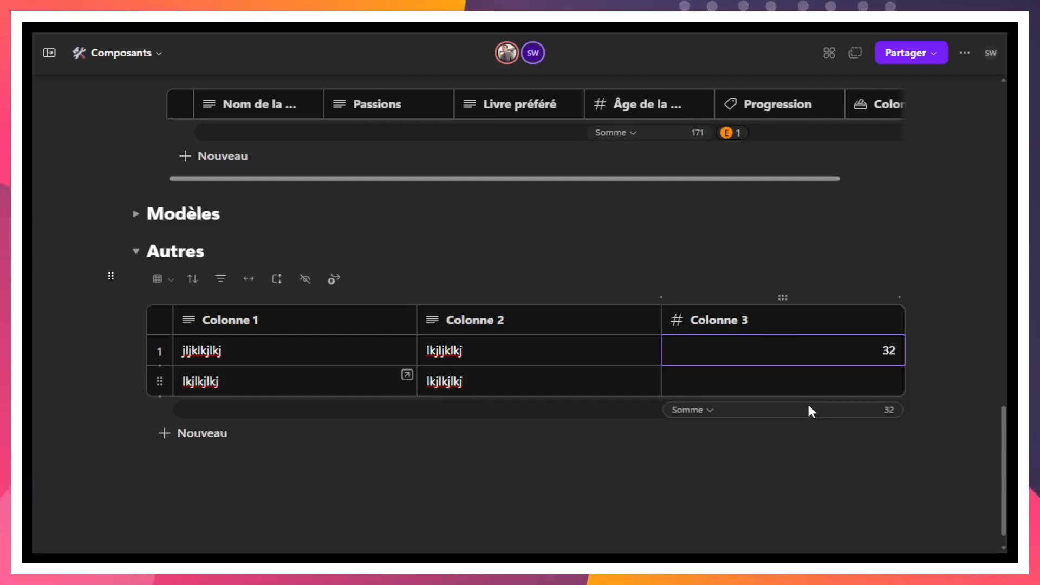
Add a fourth column to the table under Autres and change its type to Étiquette with the Rétrospective de l'équipe group
scroll(808, 402, "up", 6)
scroll(809, 406, "up", 4)
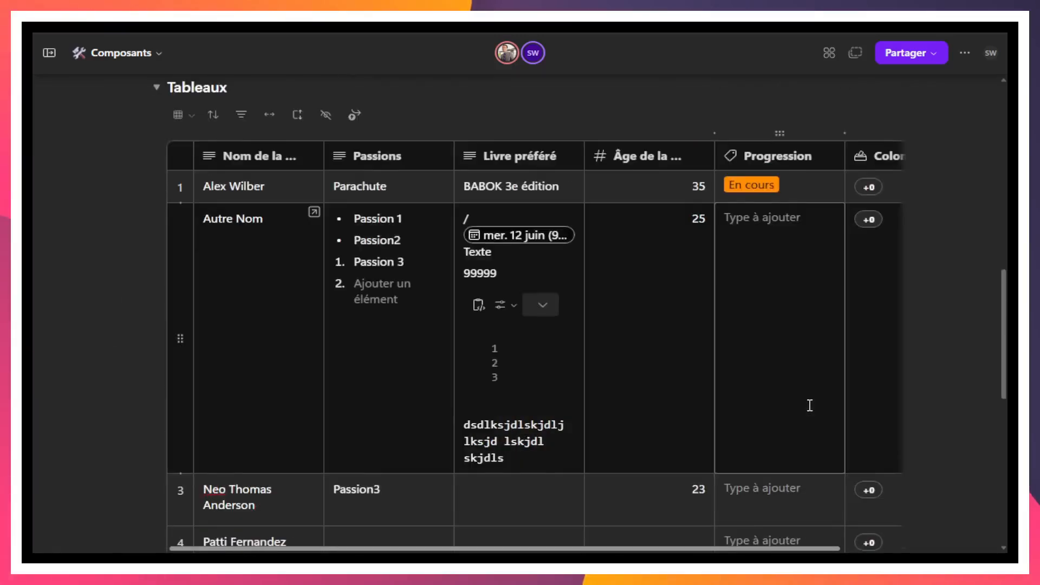
scroll(809, 405, "down", 2)
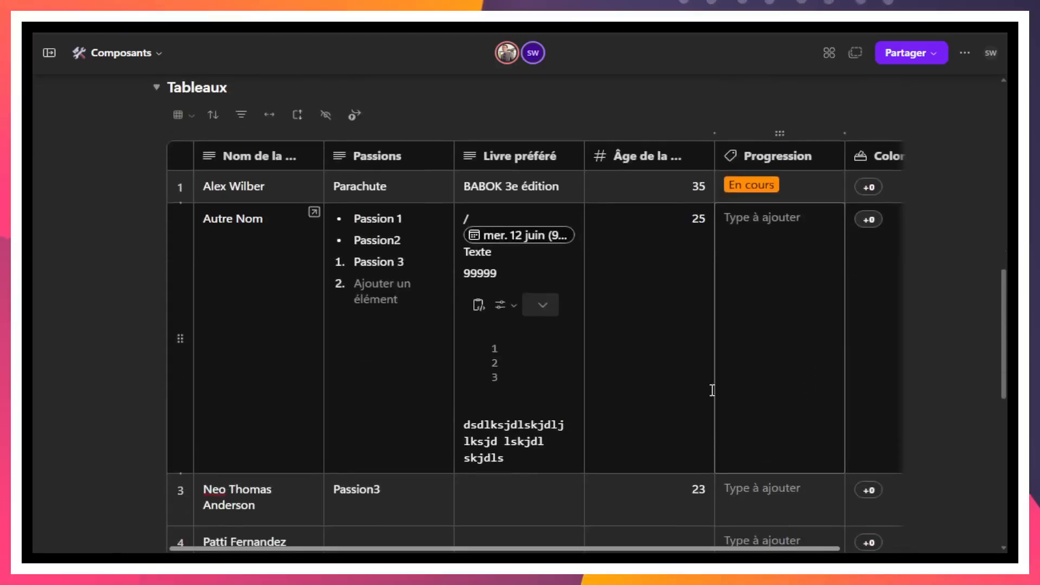
scroll(636, 330, "down", 2)
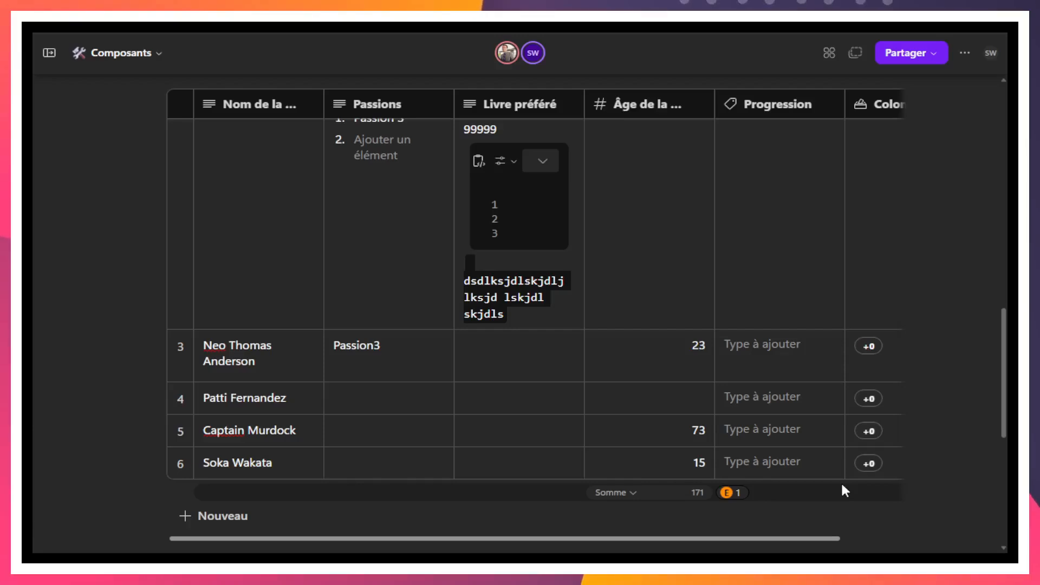
scroll(800, 443, "down", 7)
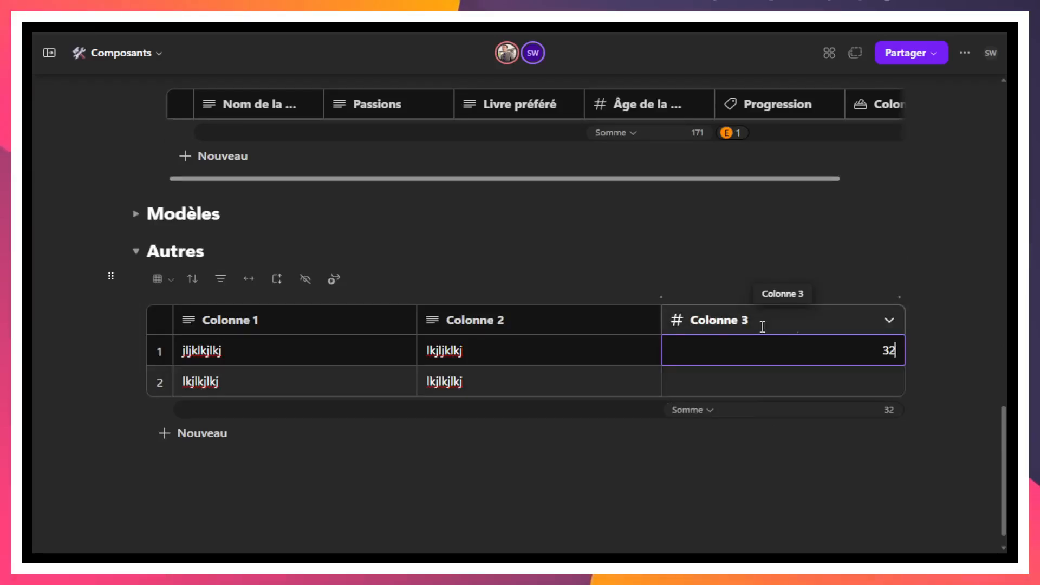
left_click(902, 297)
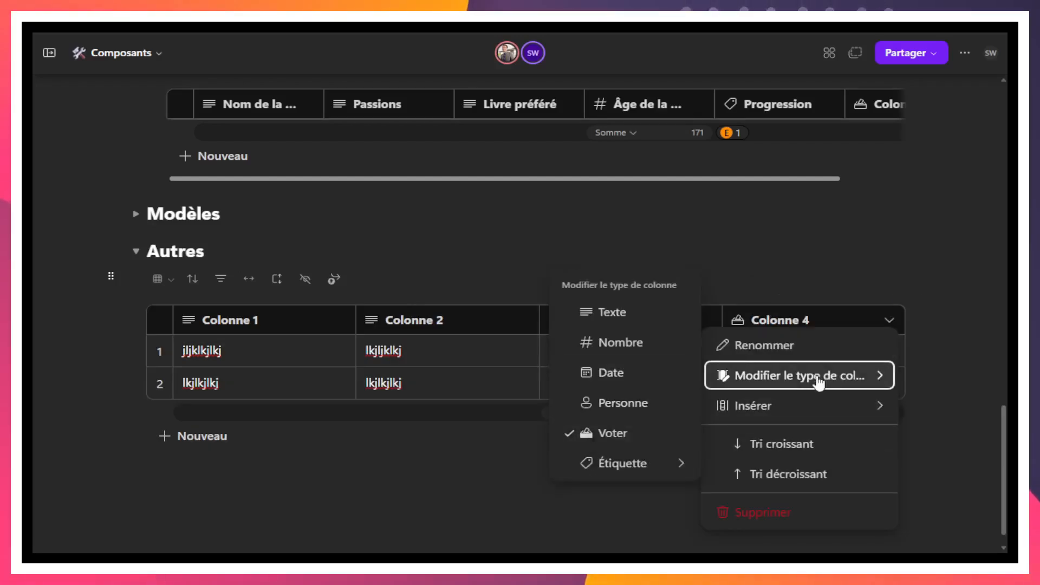
left_click(780, 386)
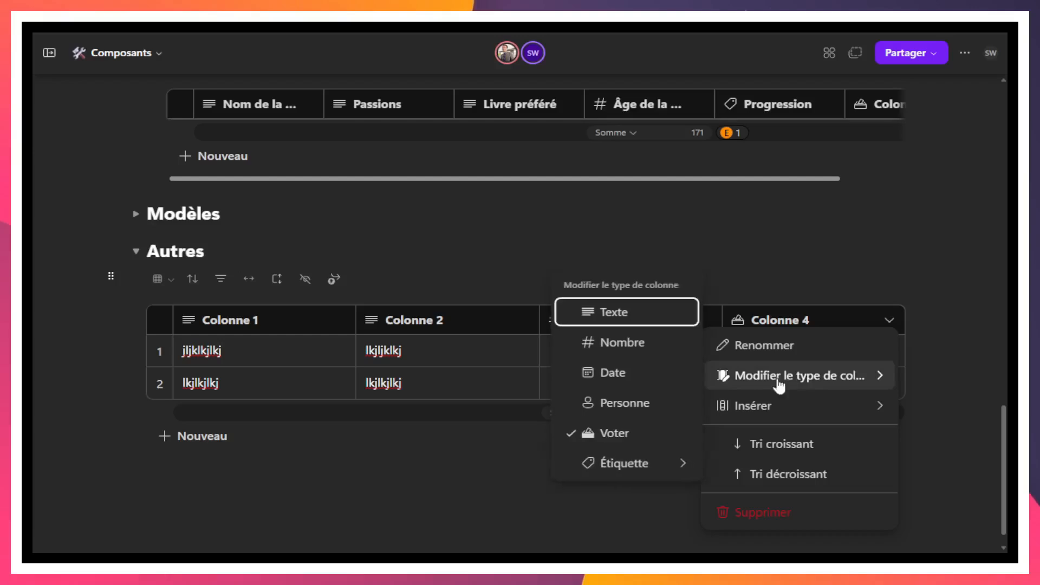
left_click(624, 466)
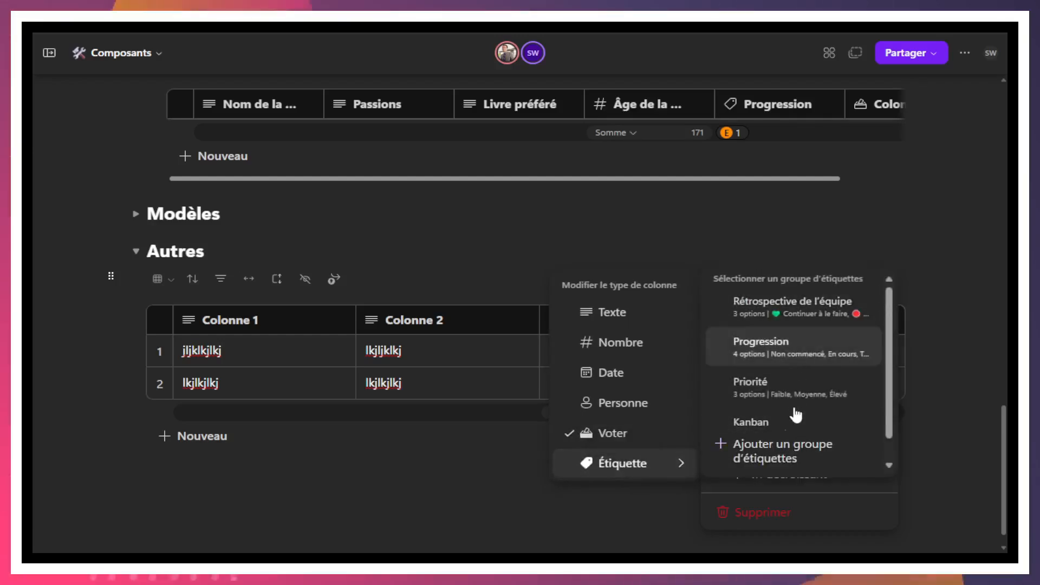
left_click(797, 309)
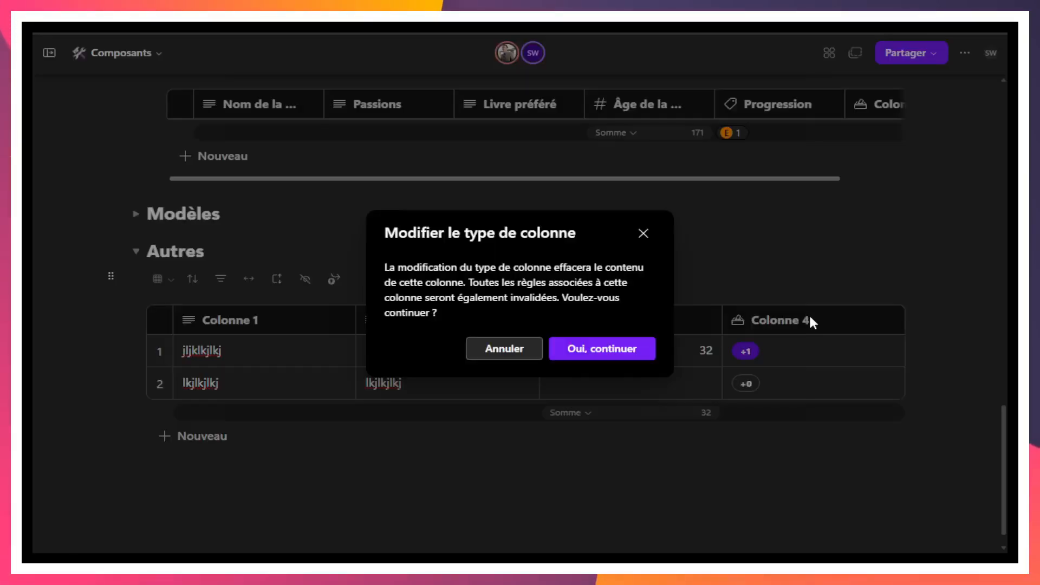
left_click(589, 349)
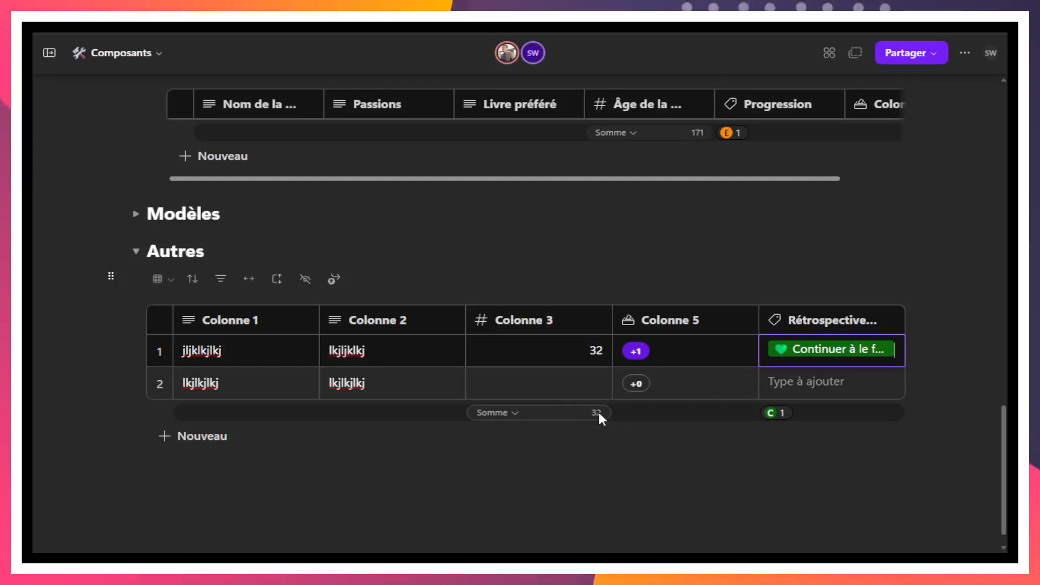
Switch the summary of Colonne 3 under Autres to Moyenne, to Compte, and back to Somme
left_click(513, 413)
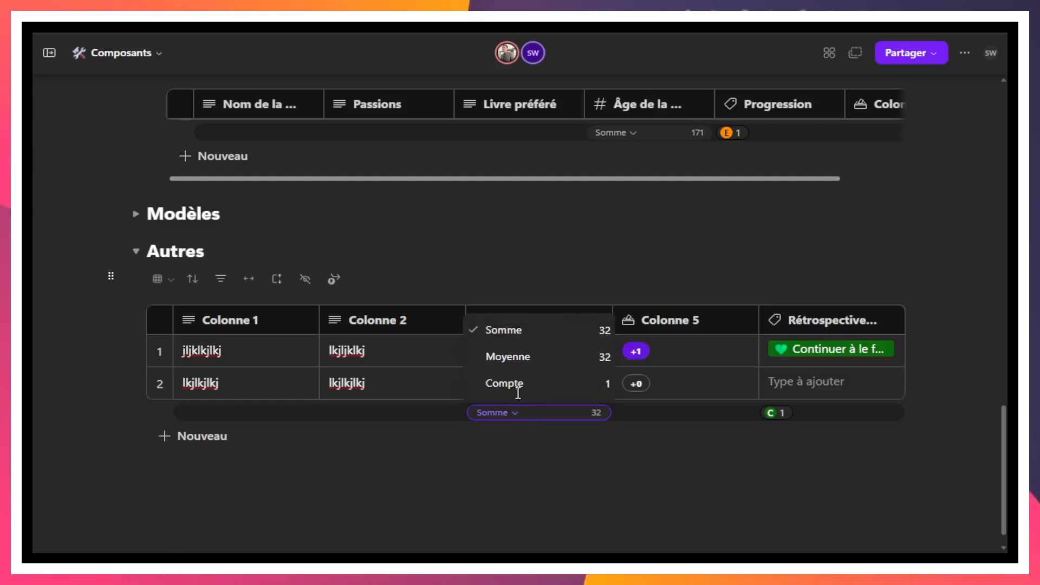
left_click(517, 357)
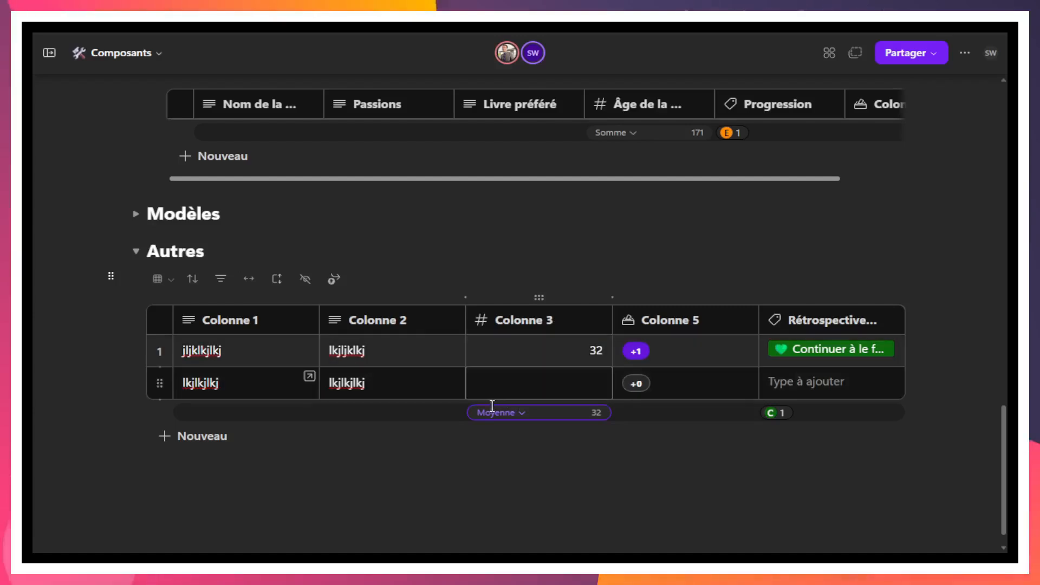
left_click(510, 412)
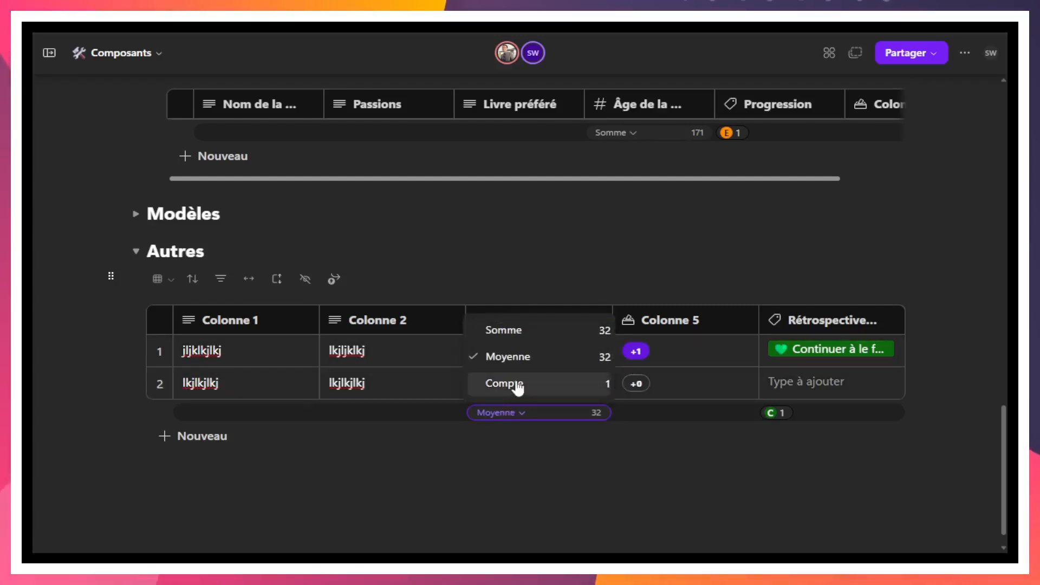
left_click(517, 382)
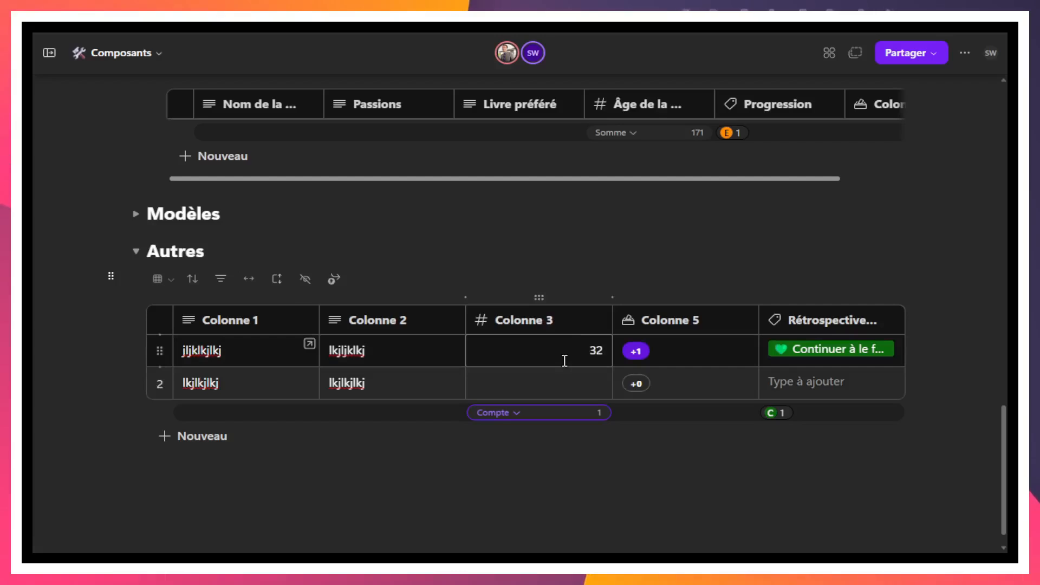
left_click(517, 410)
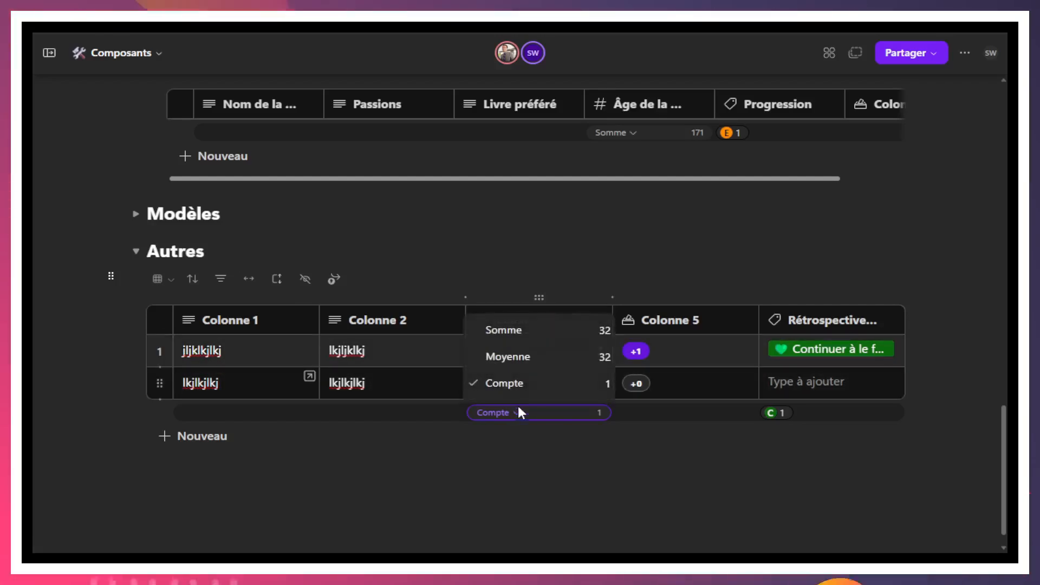
left_click(532, 335)
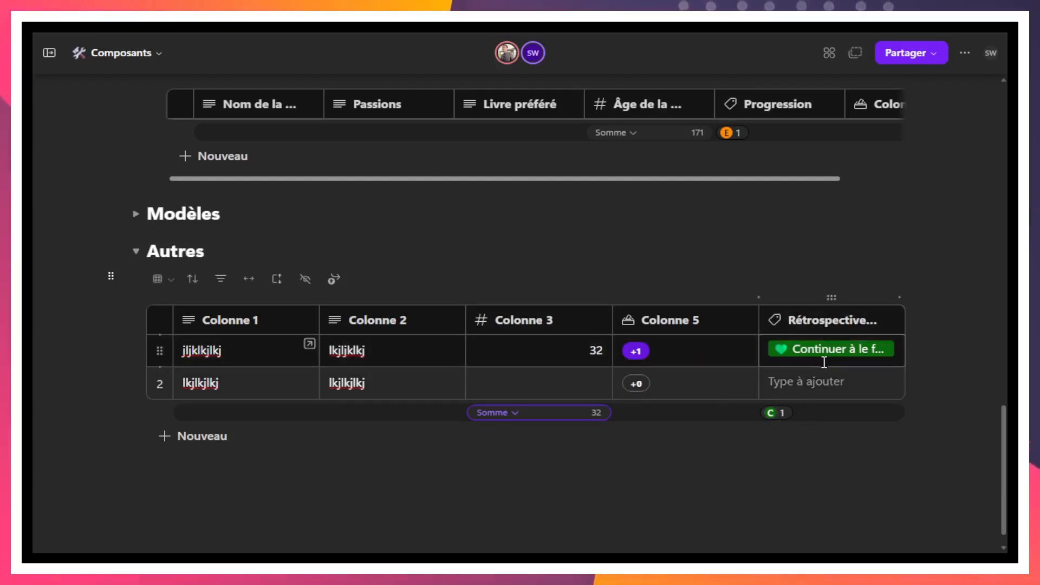
Set Progression to Terminé in the second row and En cours in the third row of the table under Tableaux
mouse_move(768, 414)
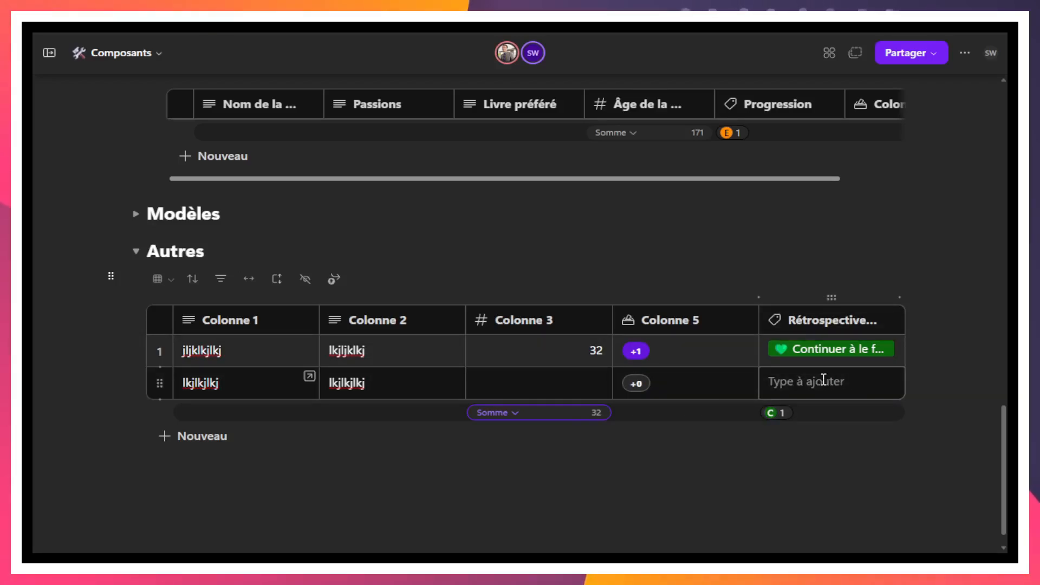
left_click(823, 379)
scroll(823, 379, "up", 5)
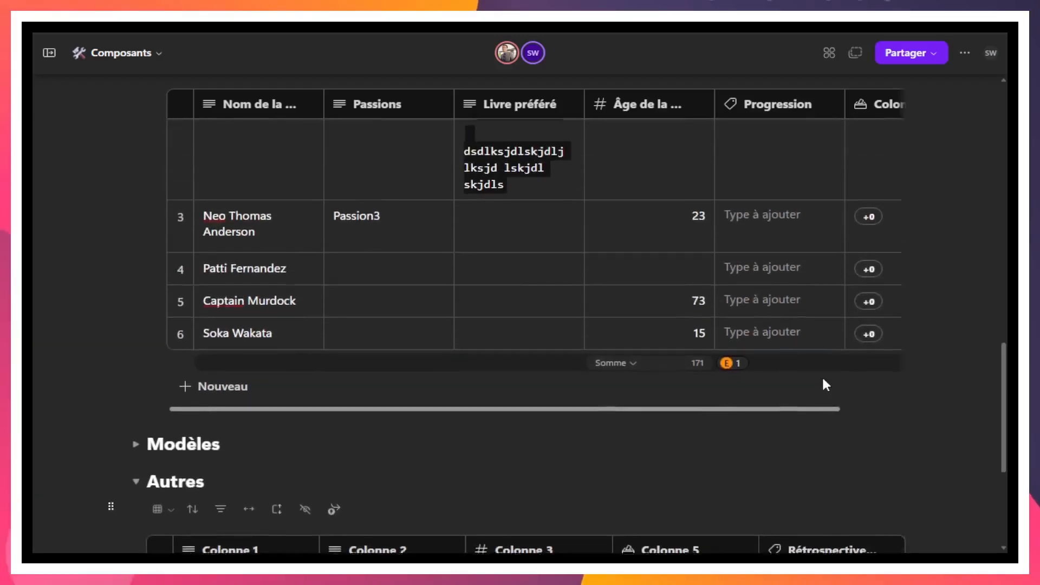
scroll(821, 375, "up", 6)
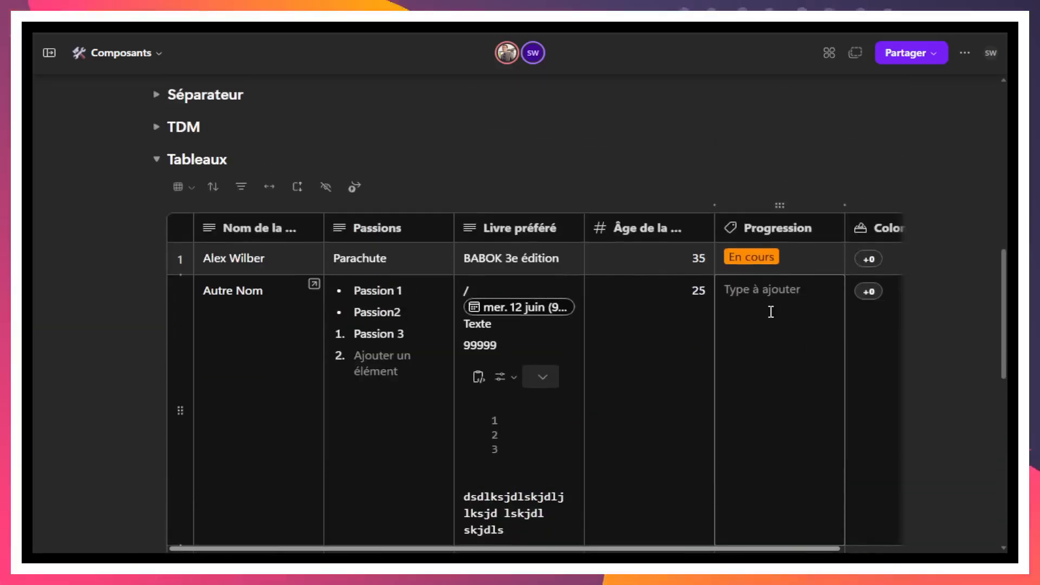
left_click(784, 290)
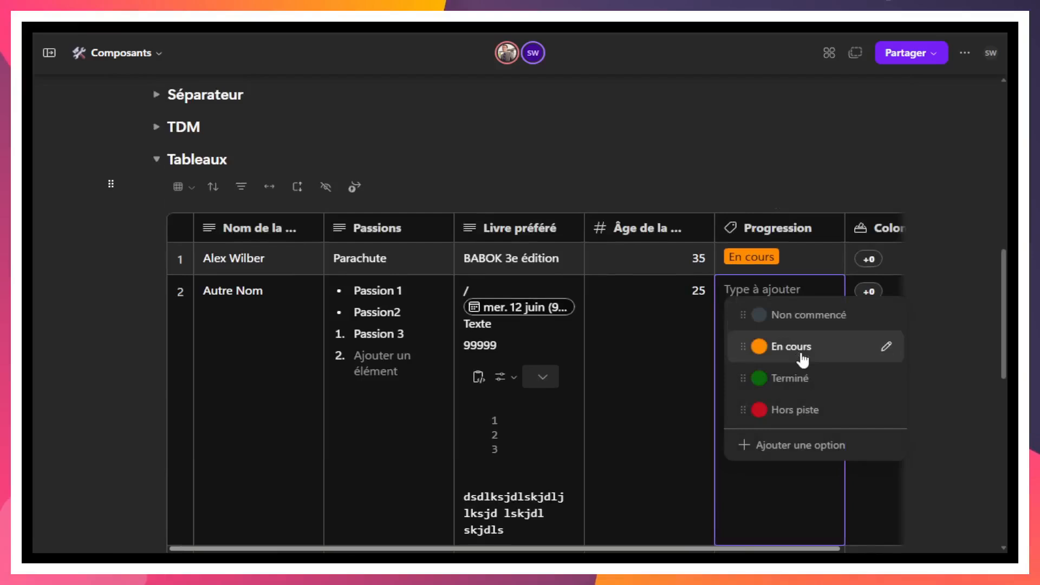
left_click(800, 373)
scroll(803, 372, "down", 5)
left_click(801, 273)
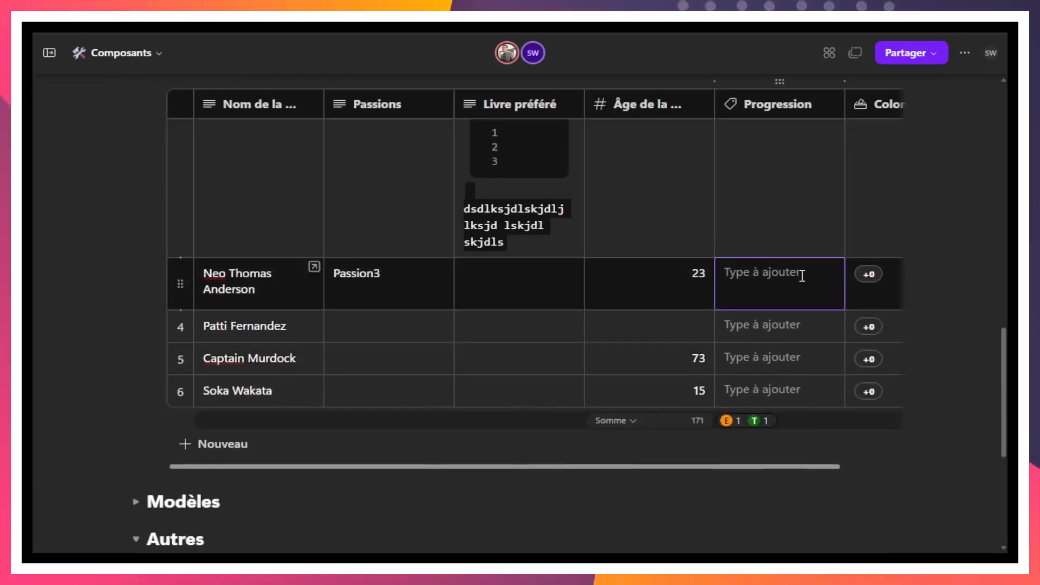
left_click(790, 340)
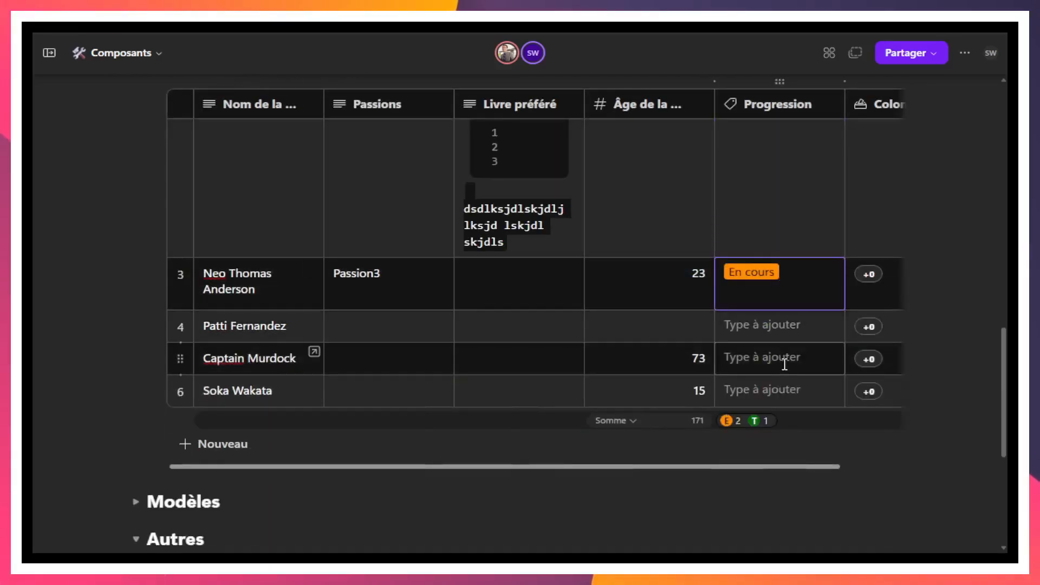
Set Progression to Hors piste in row 4, Non commencé in row 5 and Hors piste in row 6 of the Tableaux table
left_click(785, 326)
left_click(792, 445)
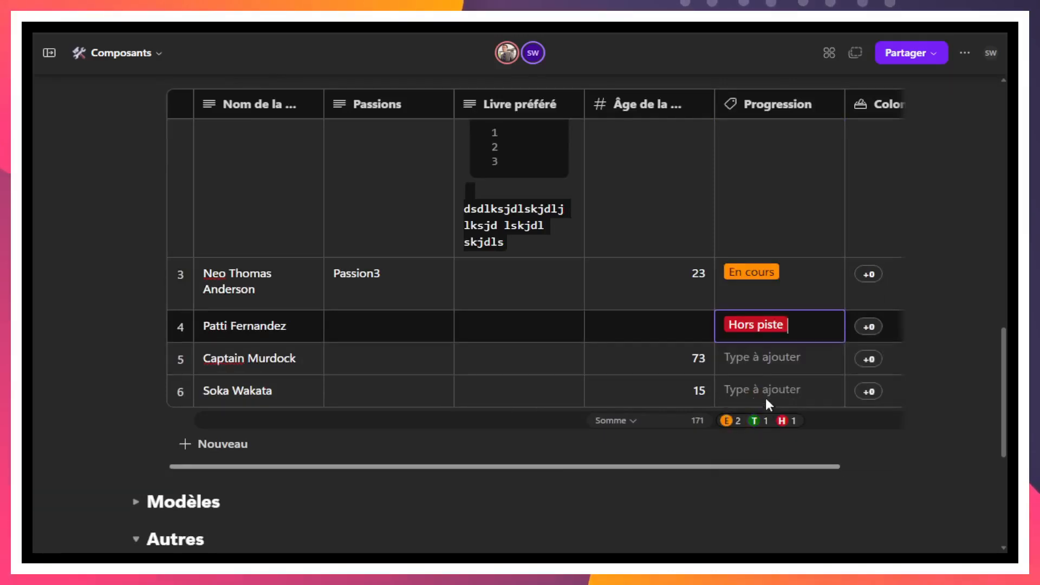
left_click(772, 352)
left_click(788, 381)
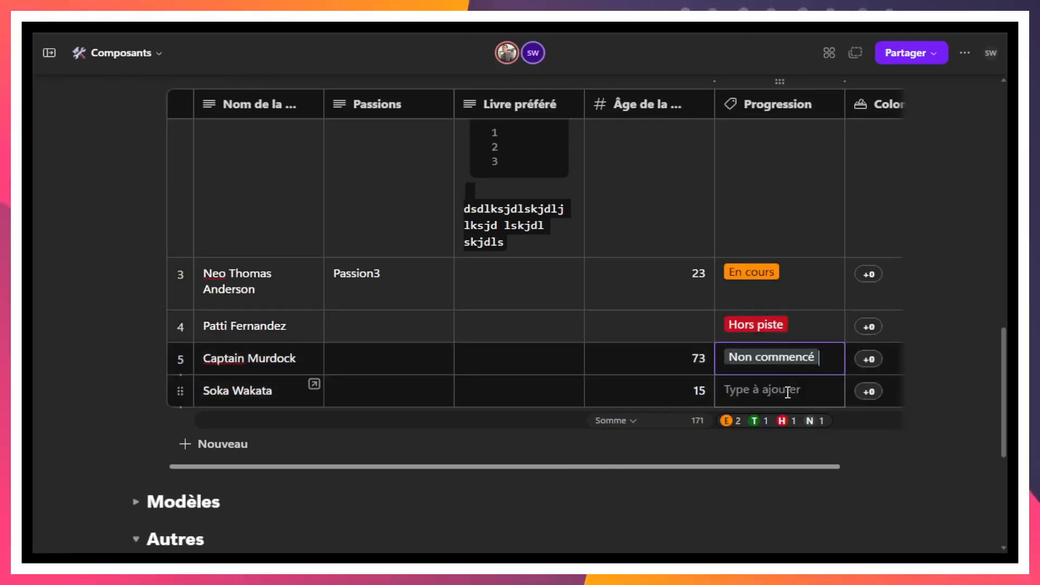
left_click(787, 389)
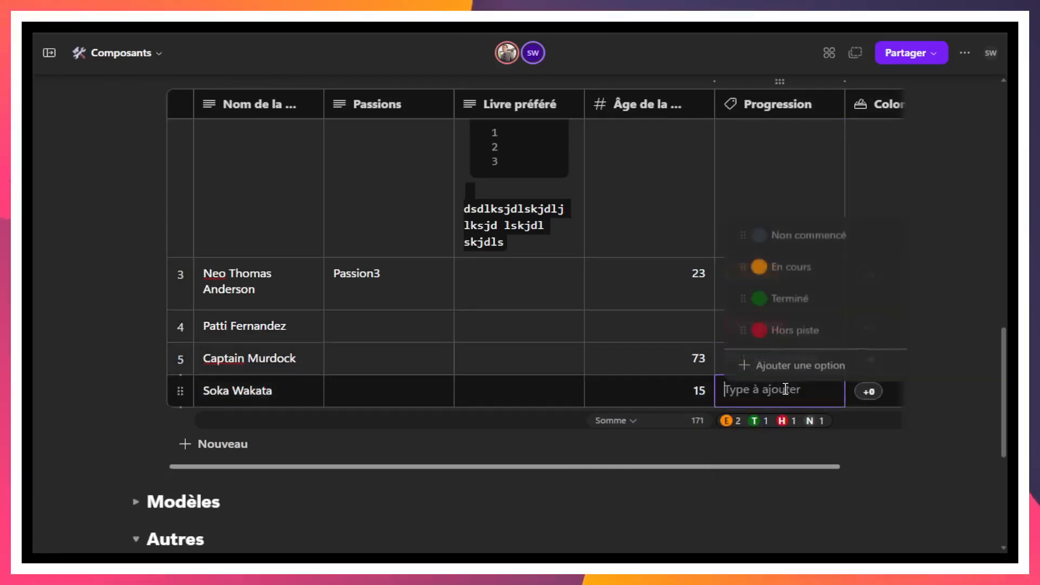
left_click(783, 329)
Examine the per-label tallies beneath the Progression column and compare them with the labels in the table's rows
mouse_move(781, 428)
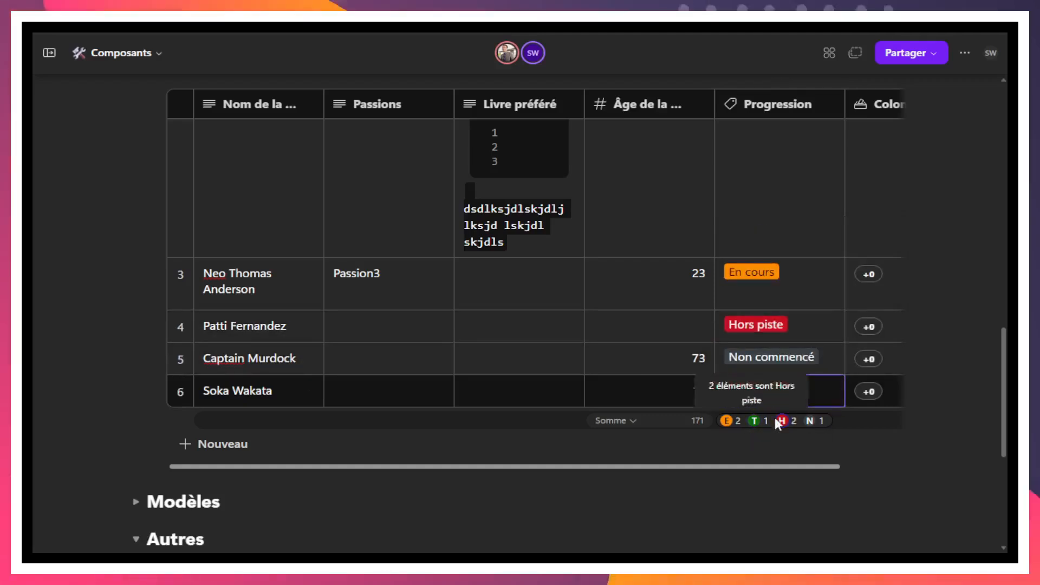
scroll(784, 401, "up", 4)
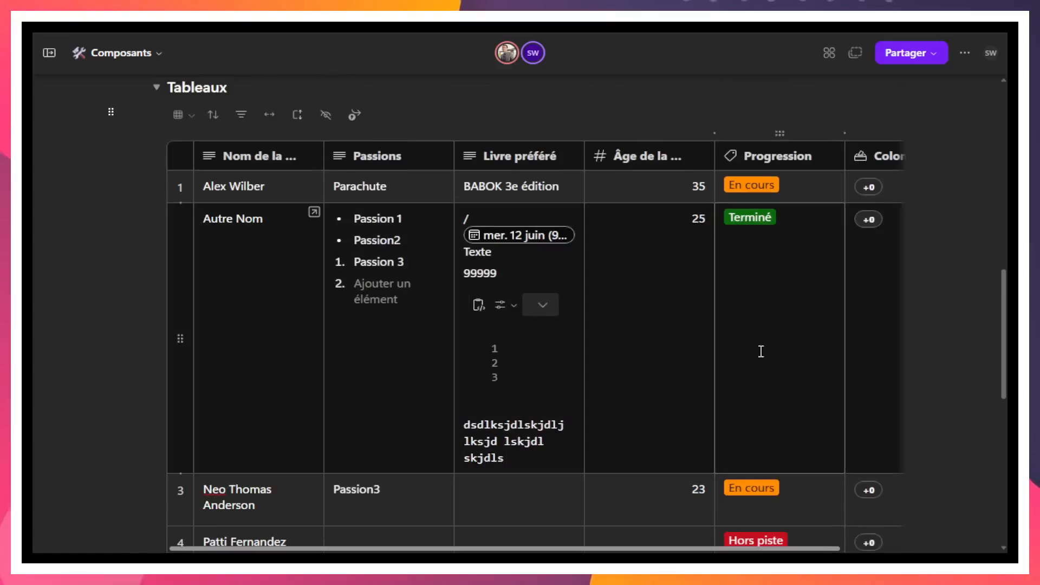
scroll(761, 350, "down", 5)
mouse_move(726, 349)
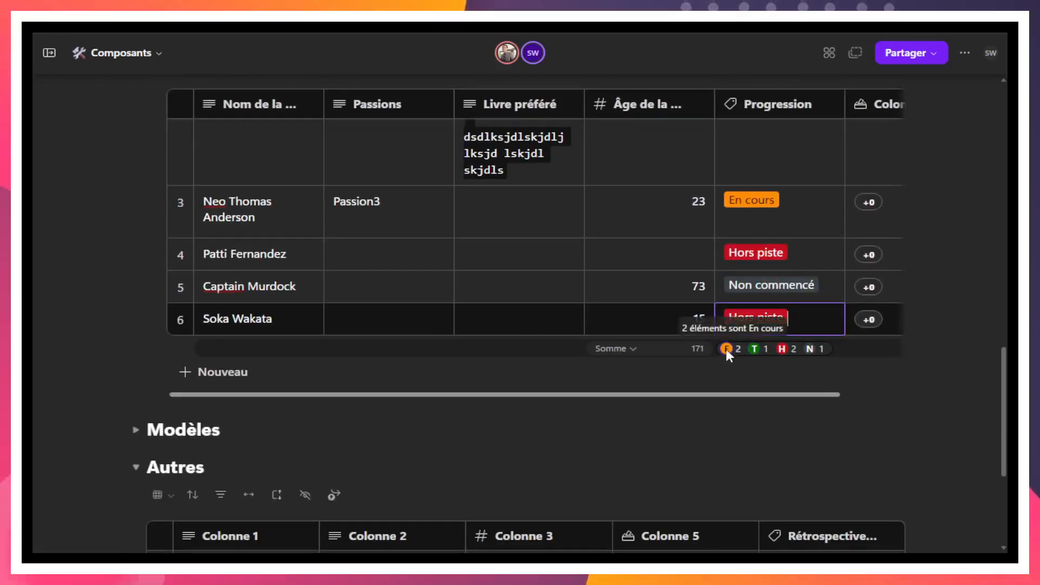
scroll(726, 372, "up", 8)
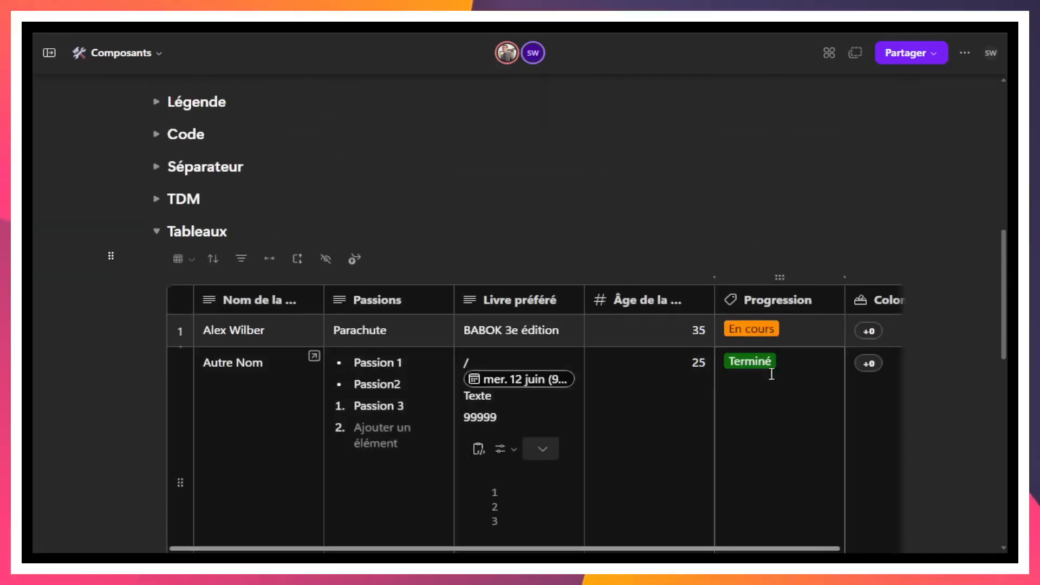
scroll(768, 385, "down", 7)
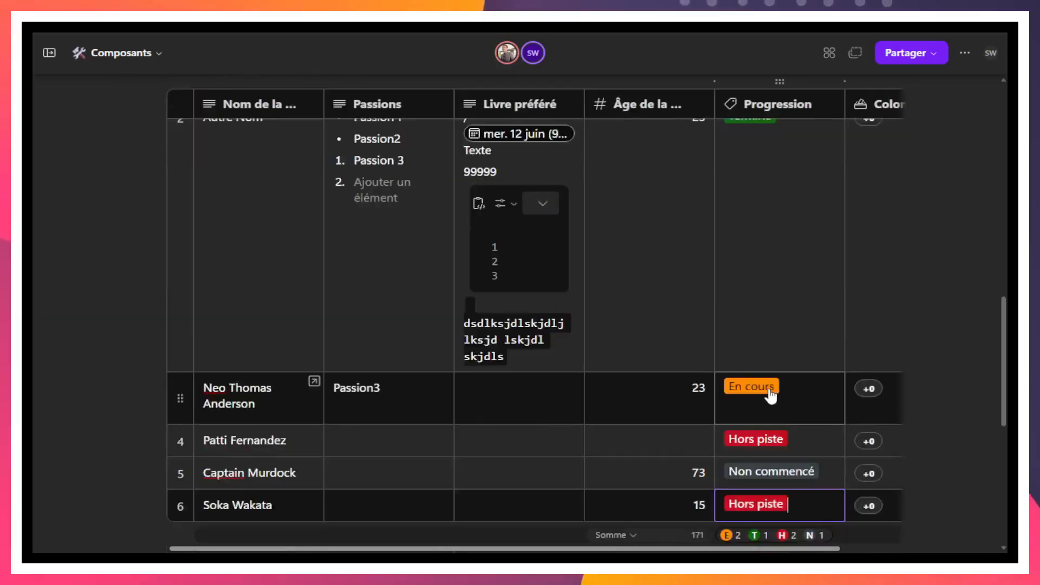
scroll(769, 400, "down", 2)
mouse_move(726, 277)
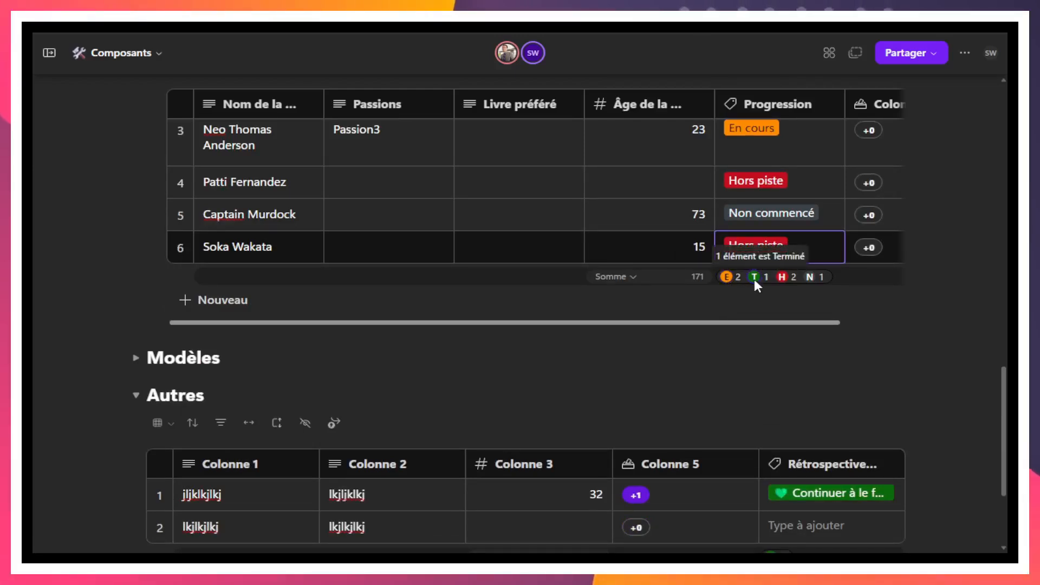
mouse_move(788, 278)
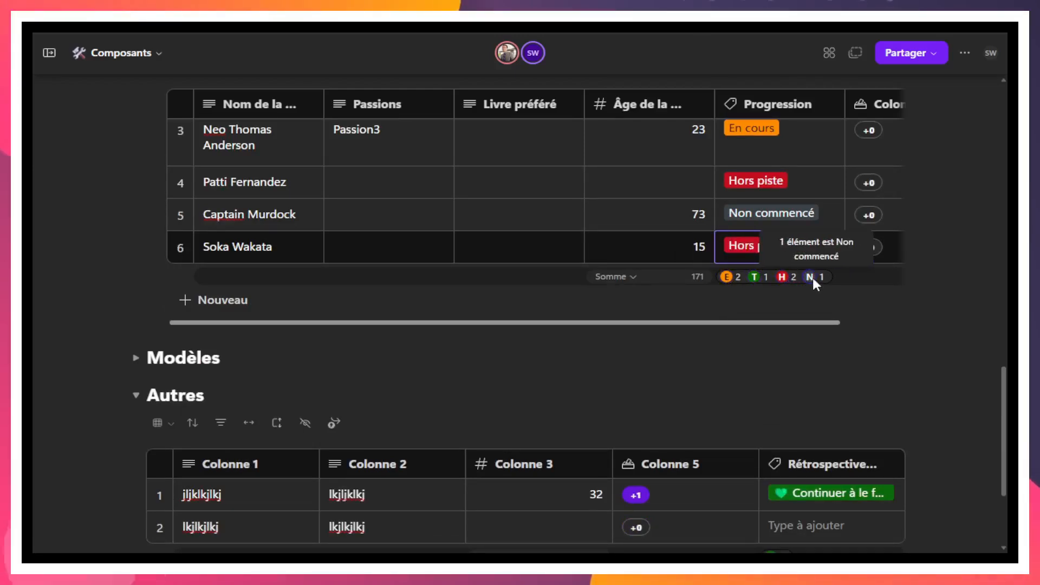
scroll(784, 288, "down", 3)
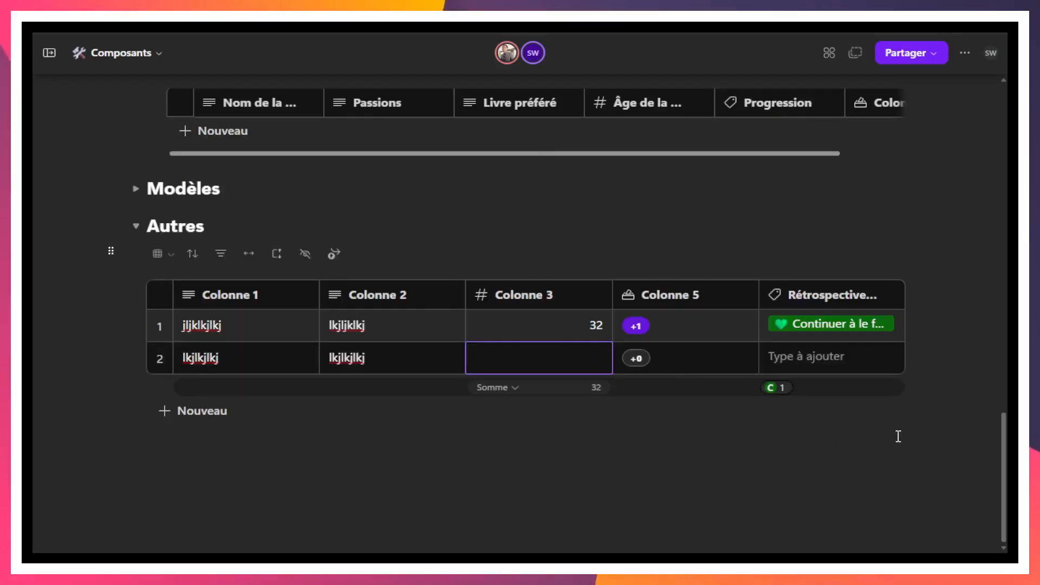
scroll(896, 434, "up", 1)
scroll(796, 132, "up", 4)
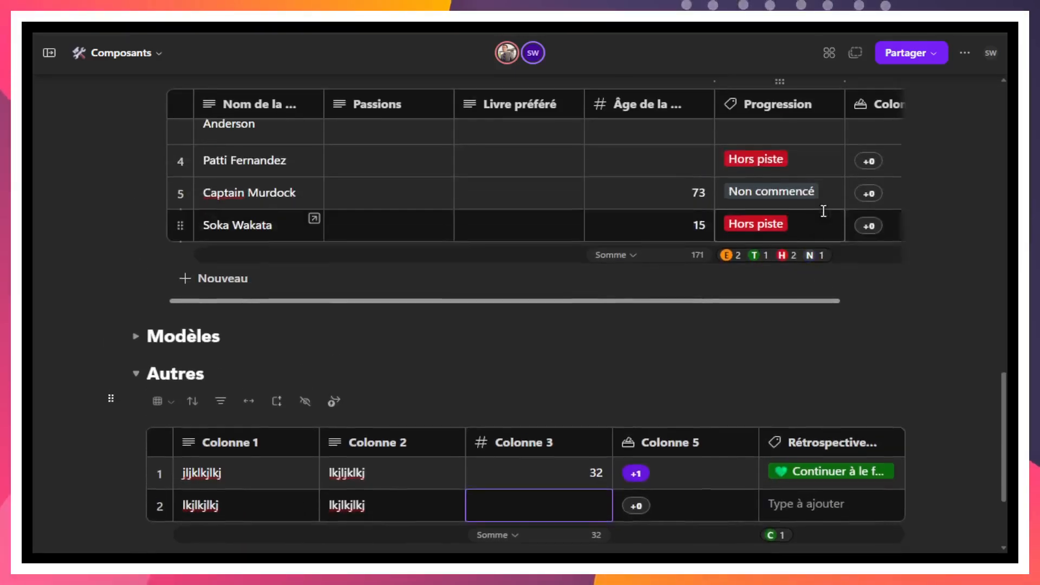
Set the summary of Colonne 3 in the table under Autres to Compte
scroll(782, 276, "down", 5)
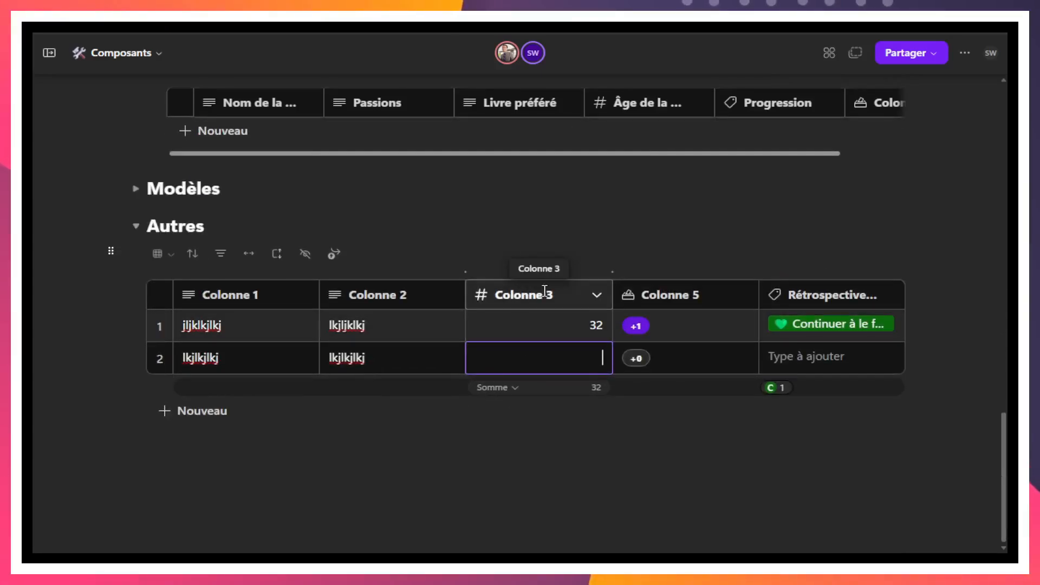
left_click(515, 389)
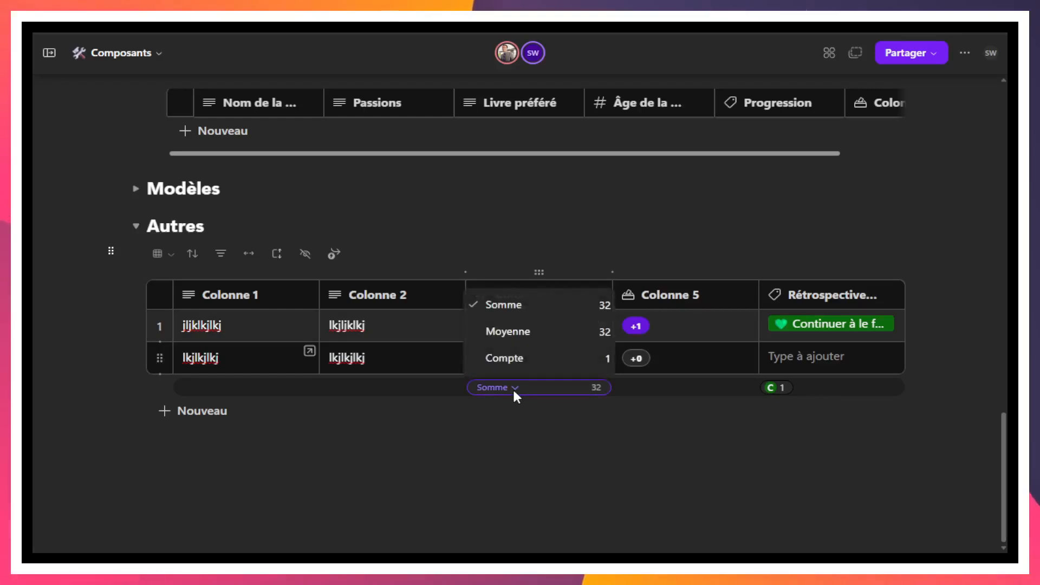
left_click(524, 359)
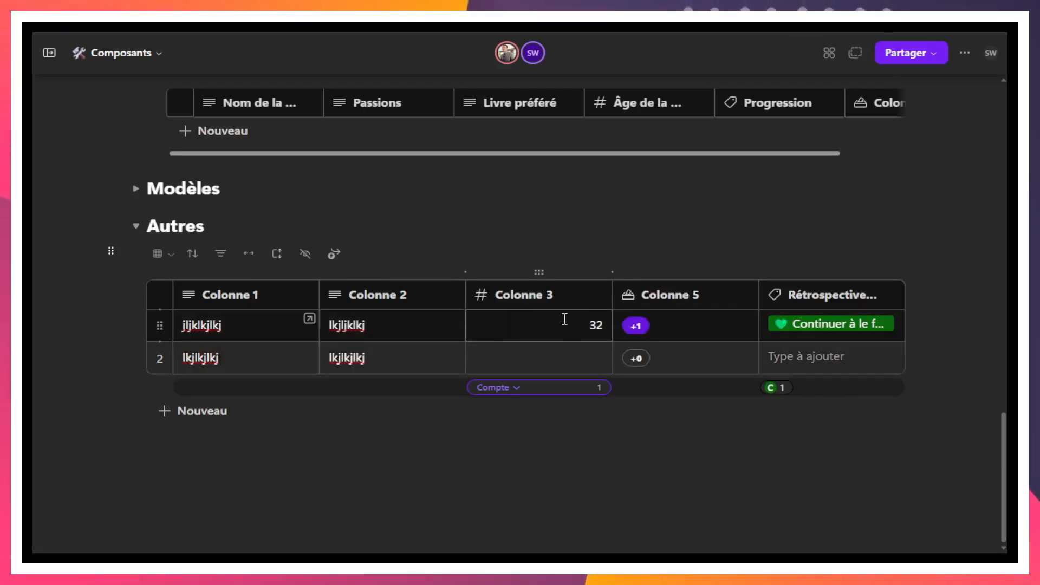
Enter 45 in the second row of Colonne 3 and clear that cell again
left_click(599, 325)
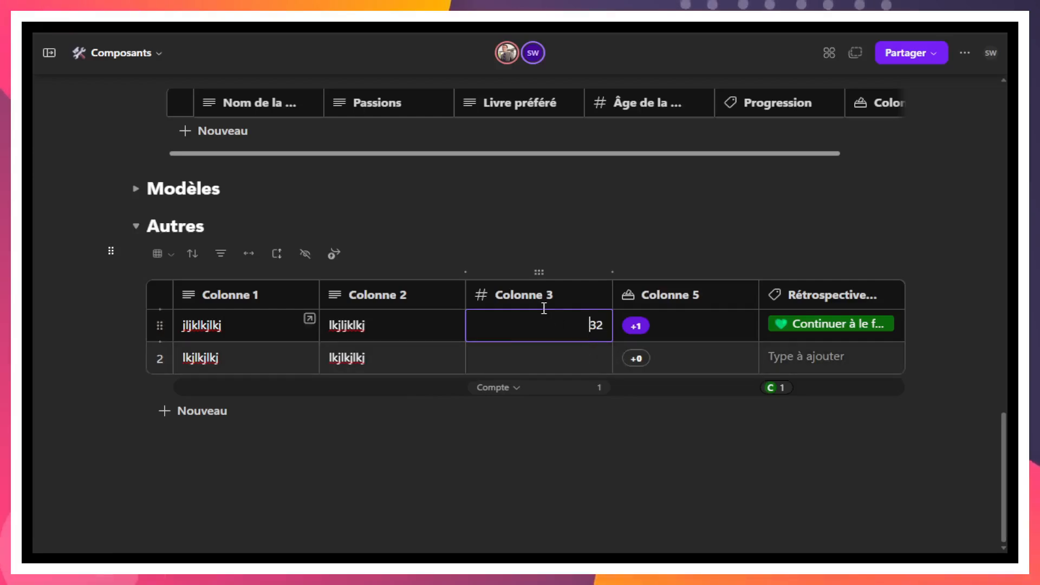
left_click(582, 362)
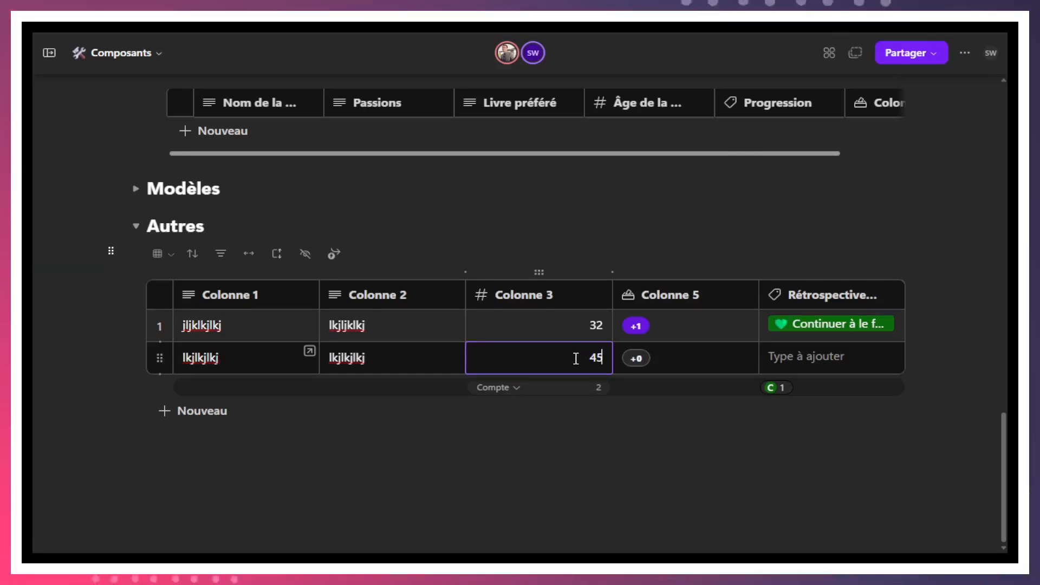
key("BackSpace")
key("BackSpace")
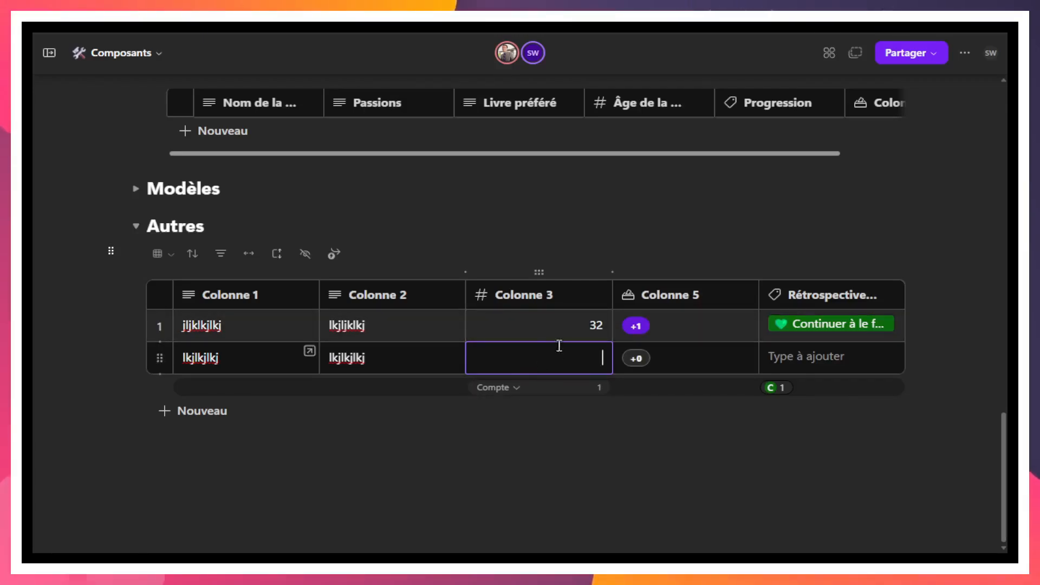
left_click(503, 388)
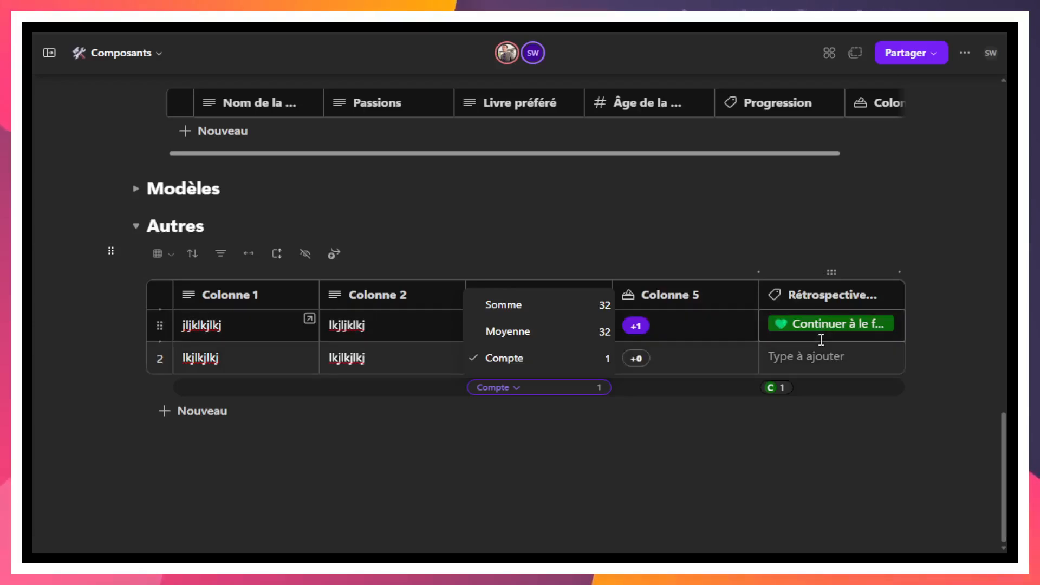
left_click(376, 324)
left_click(280, 325)
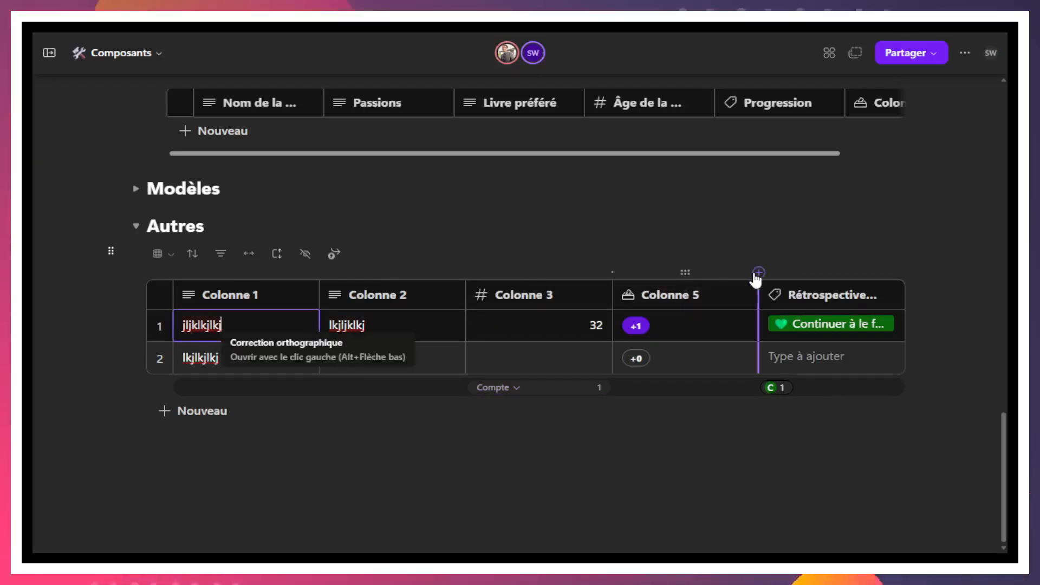
Insert a Date column after Colonne 5 in the table under Autres and choose 25 June 2024 in its first row
left_click(758, 272)
left_click(809, 295)
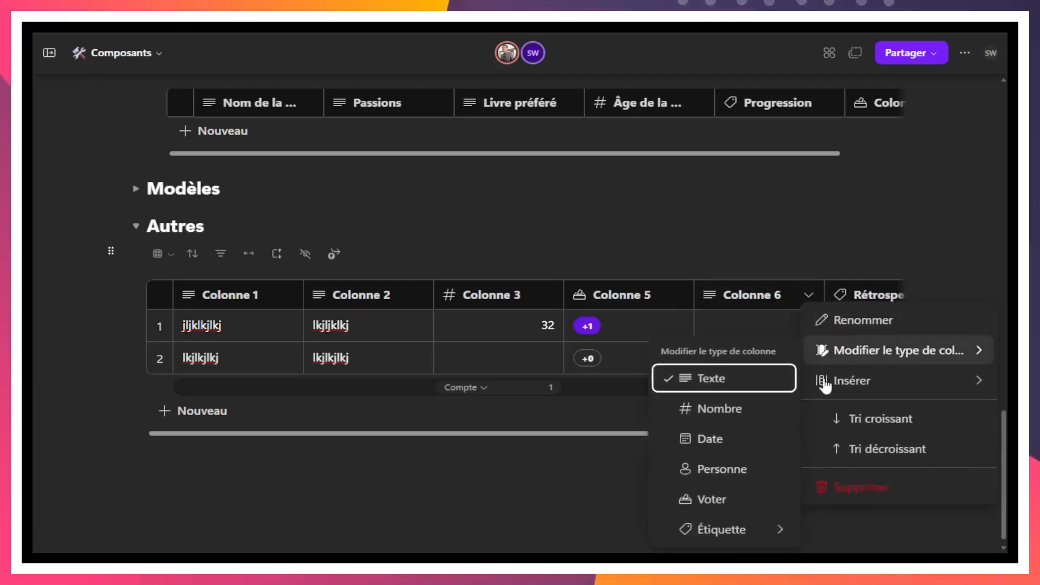
left_click(743, 439)
left_click(775, 336)
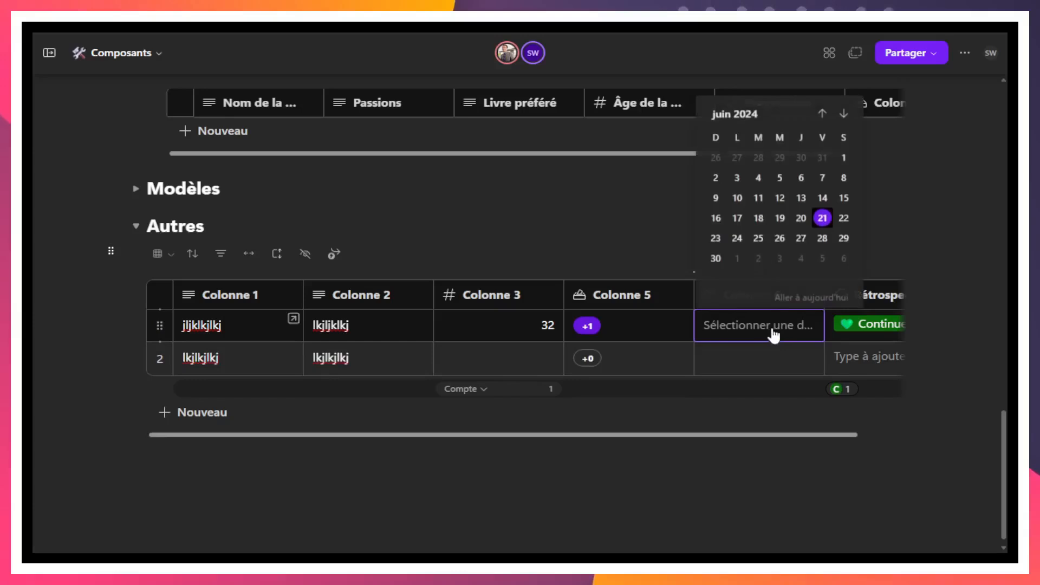
left_click(758, 238)
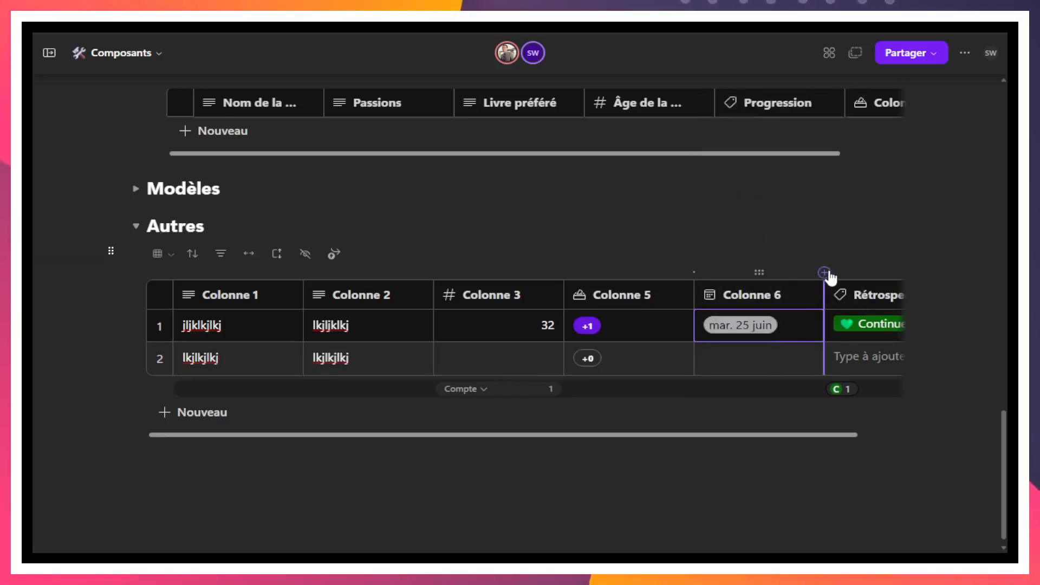
Insert a column after Colonne 6 in the table under Autres and change its type to Personne
left_click(825, 273)
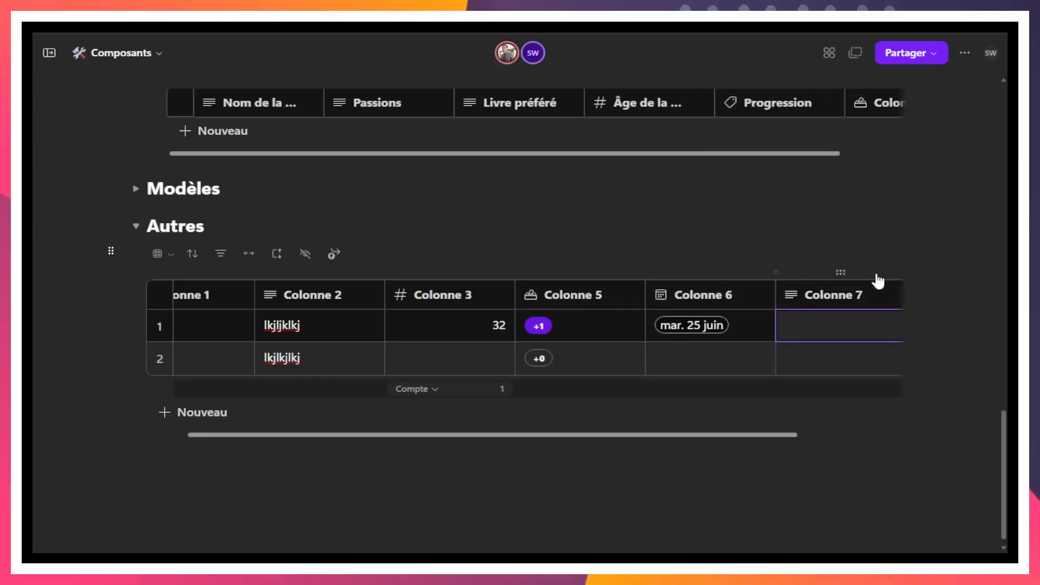
left_click(890, 296)
mouse_move(831, 355)
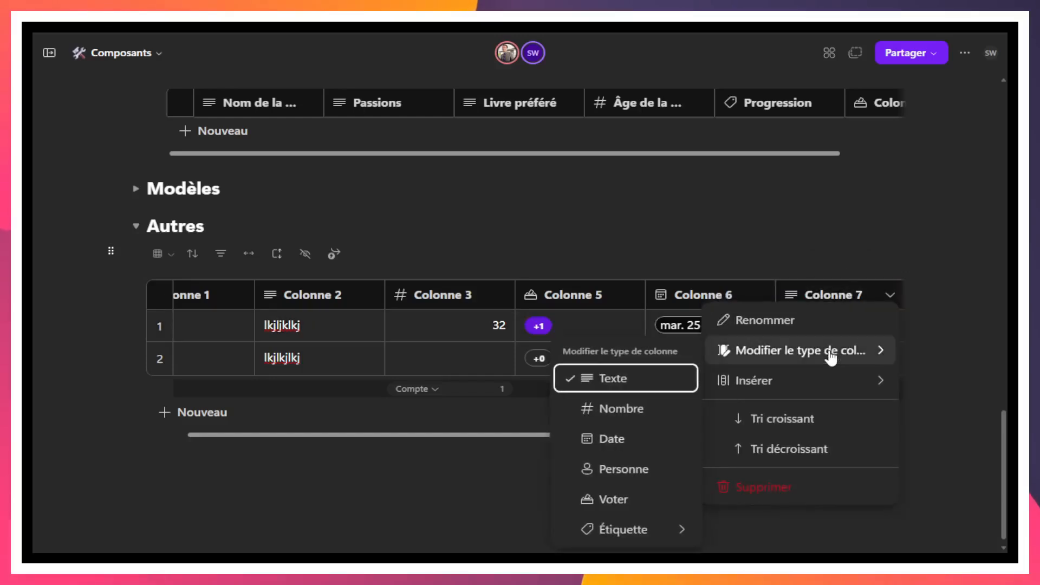
left_click(623, 470)
Assign the second suggested contact to the first row of Colonne 7 and a different suggested contact to its second row
left_click(848, 329)
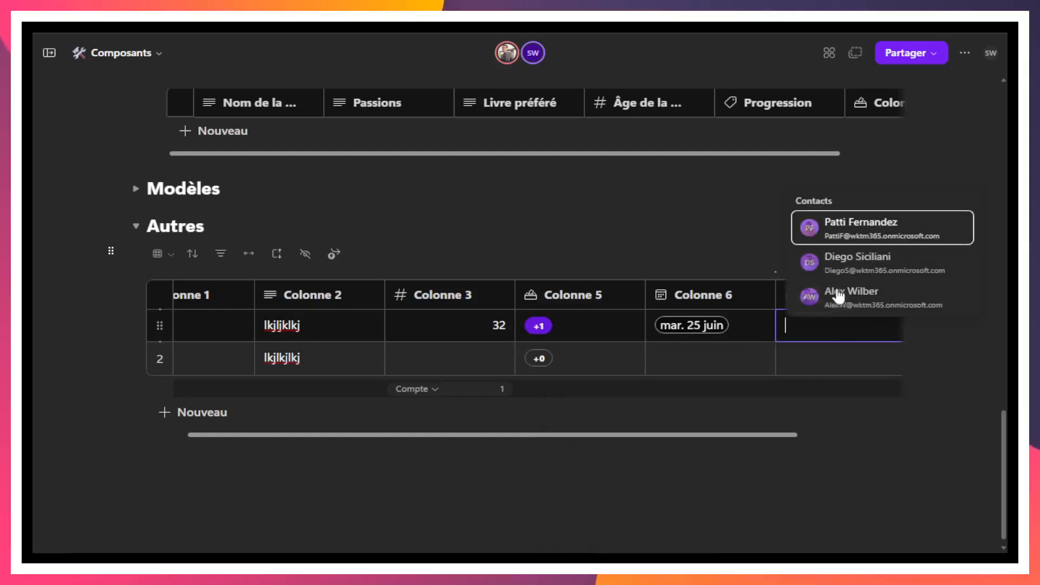
left_click(815, 262)
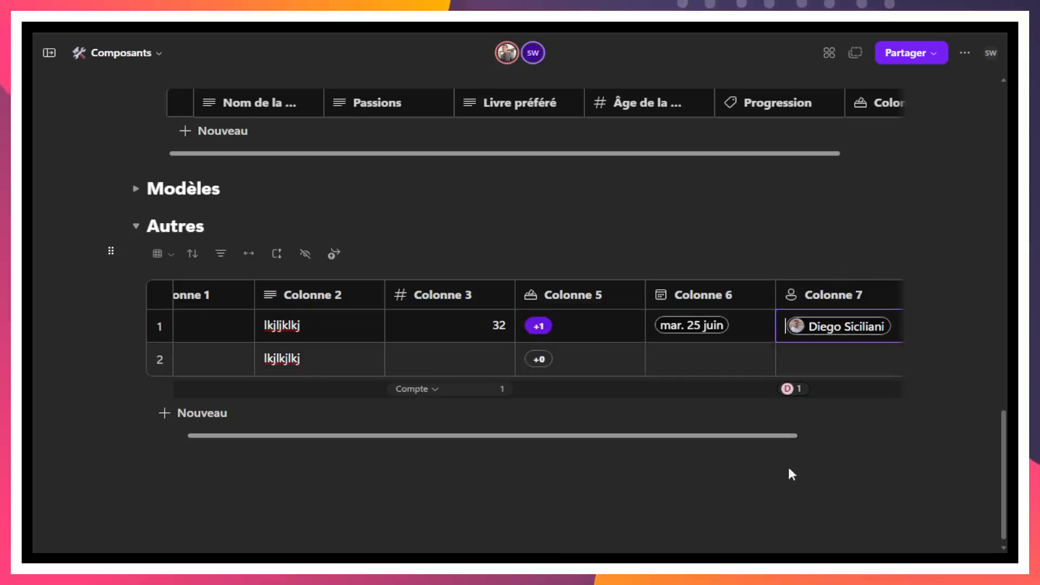
left_click_drag(673, 436, 796, 437)
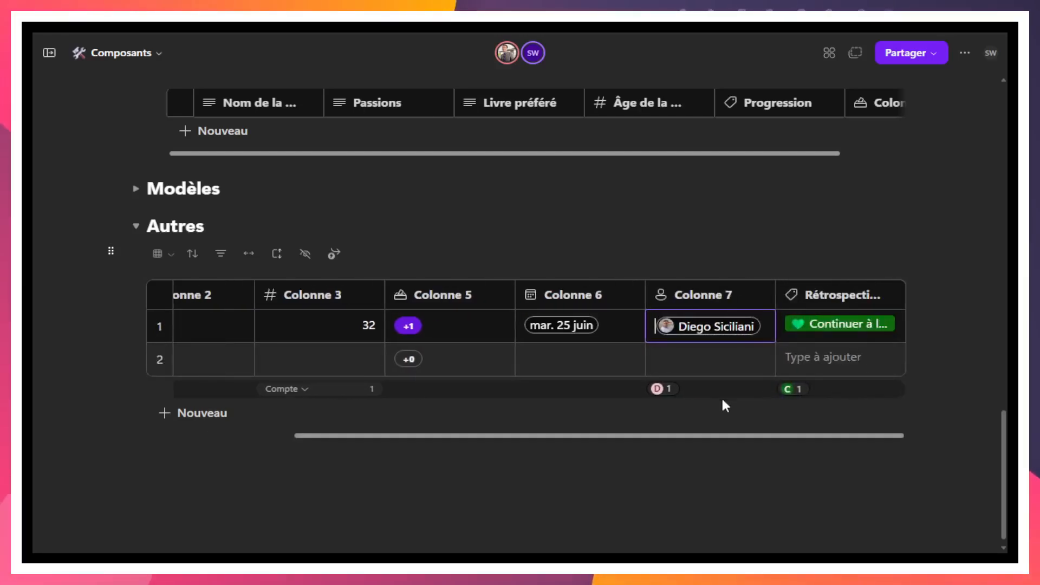
left_click(719, 350)
left_click(710, 298)
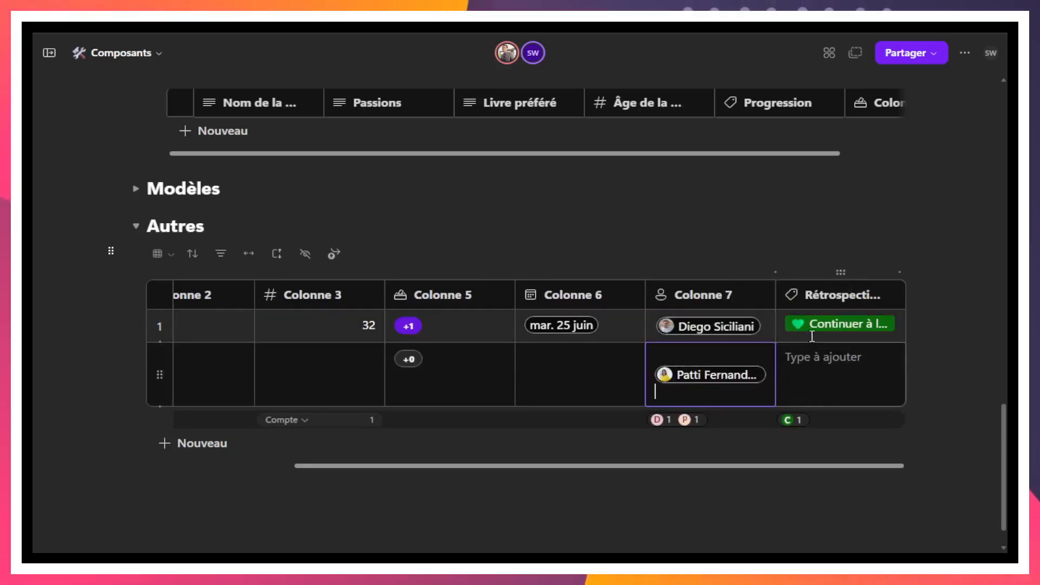